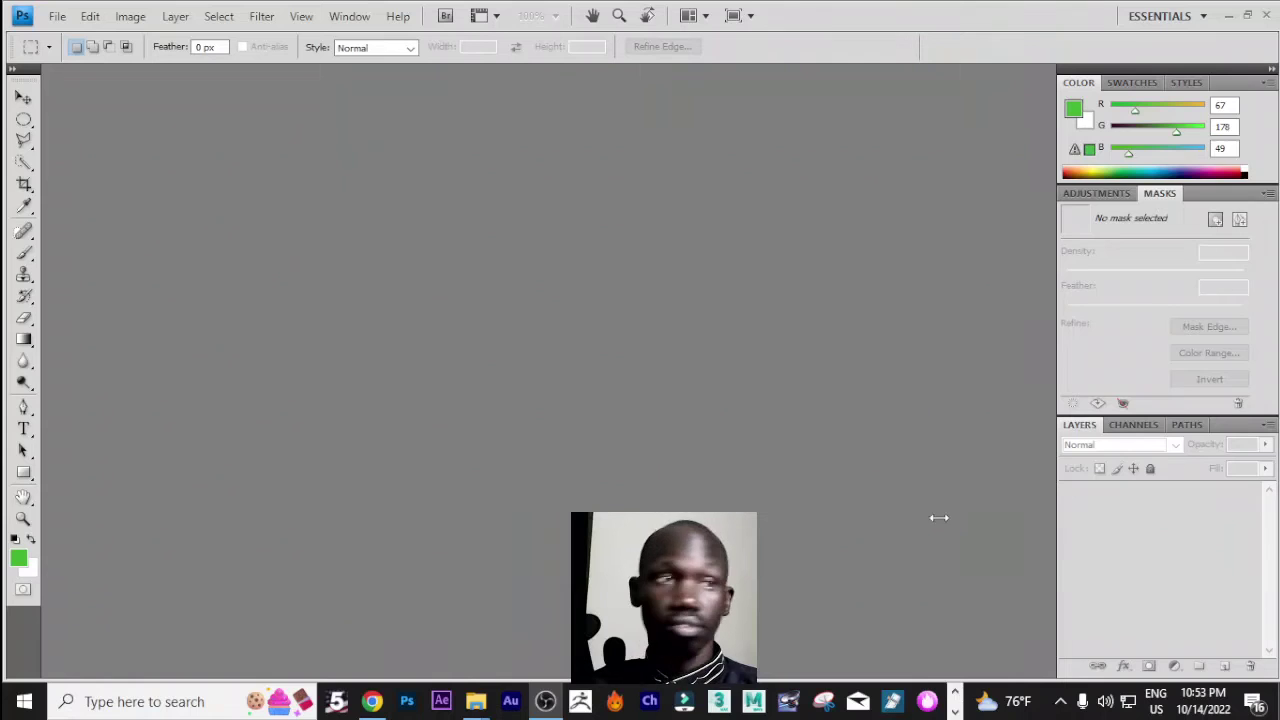
- Create Untitled-1 as a blank white 1920×1080 pixel document at 100 pixels/inch
click(57, 16)
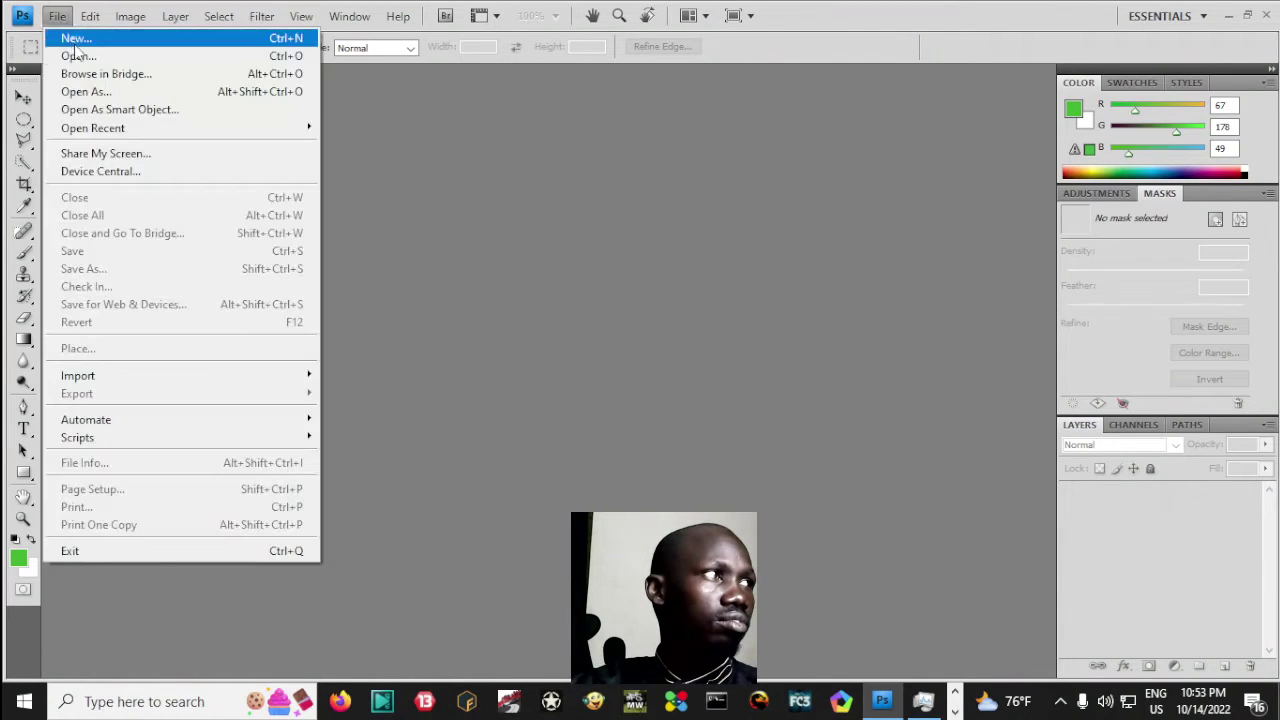
click(90, 40)
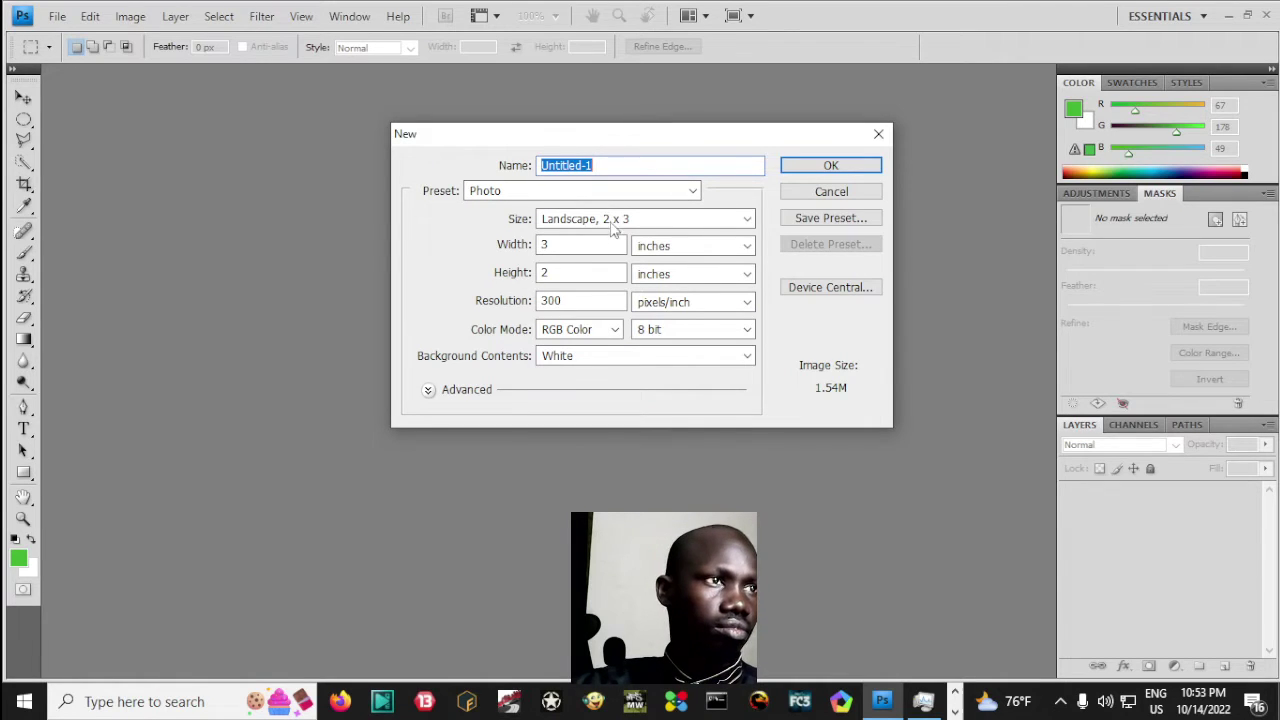
click(715, 245)
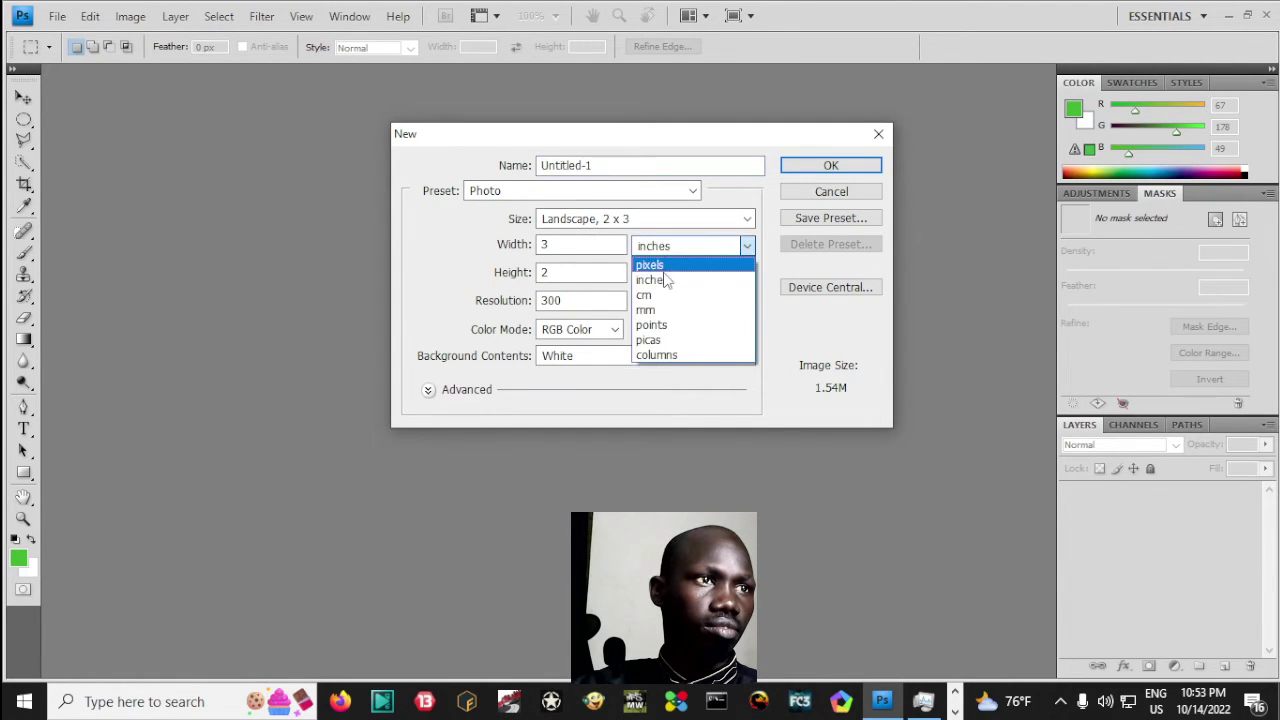
click(650, 264)
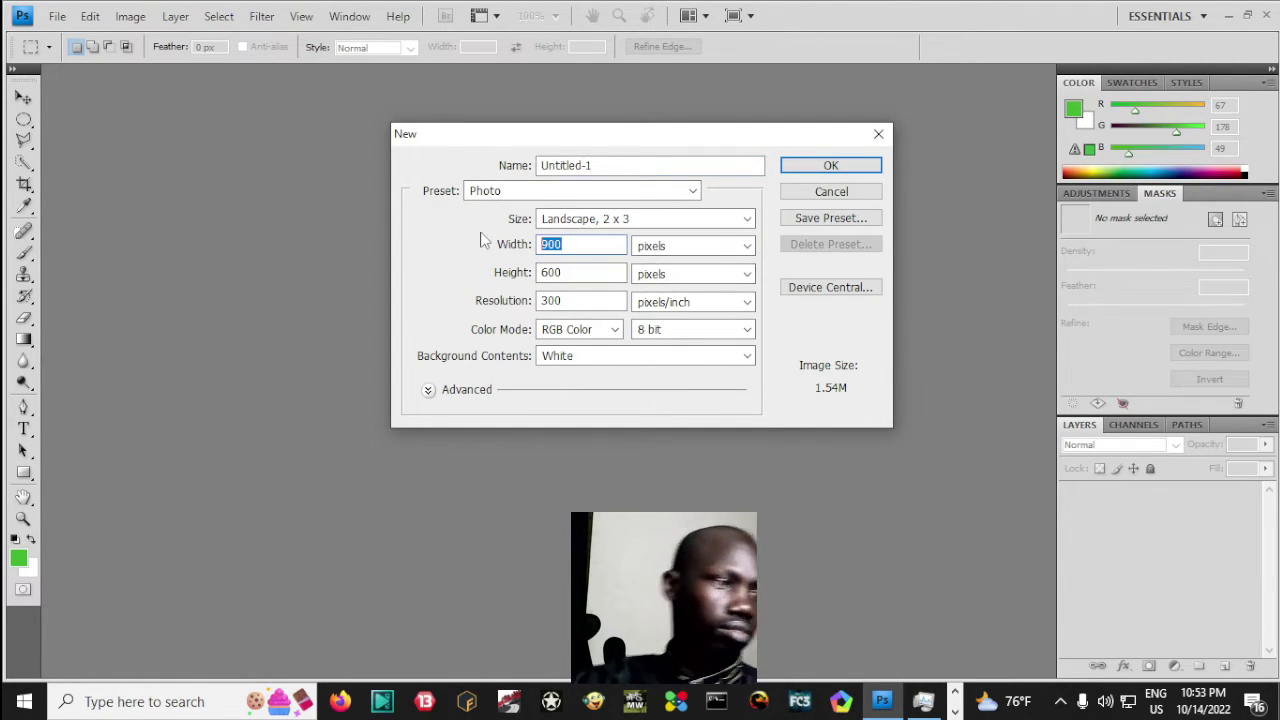
text(1920)
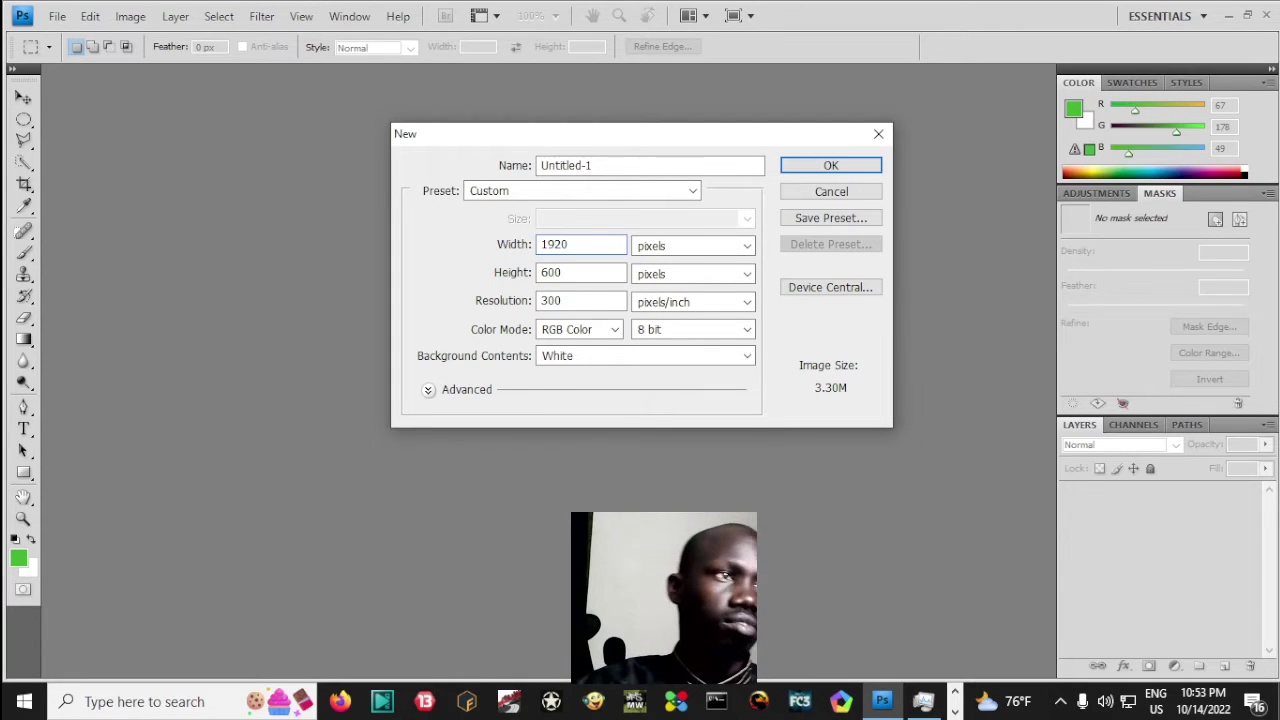
drag(565, 272, 504, 274)
text(108)
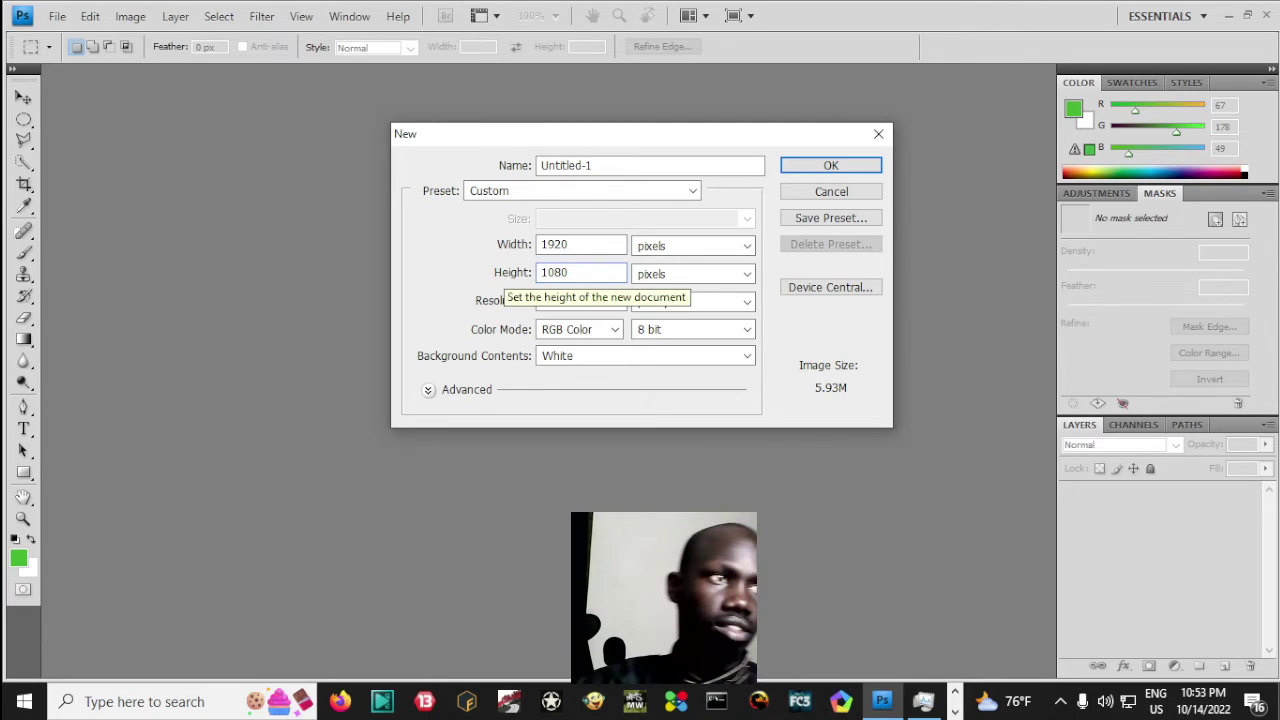
drag(585, 300, 497, 302)
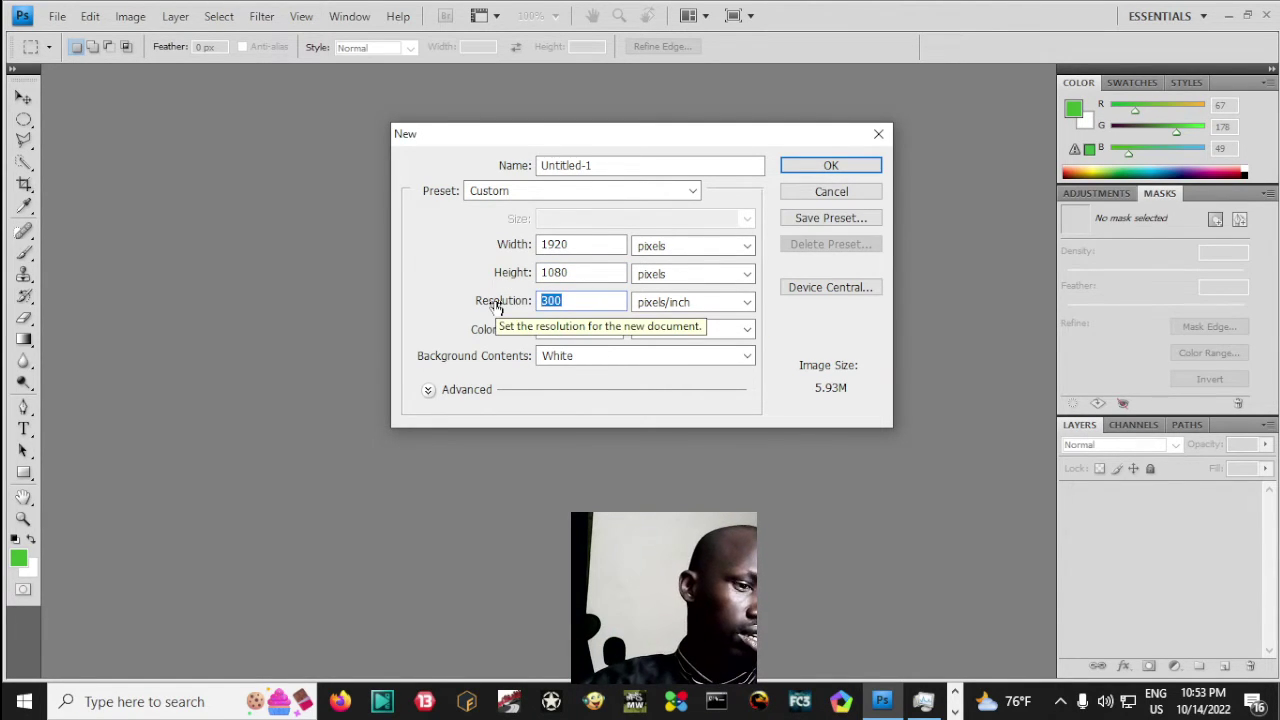
text(72.9)
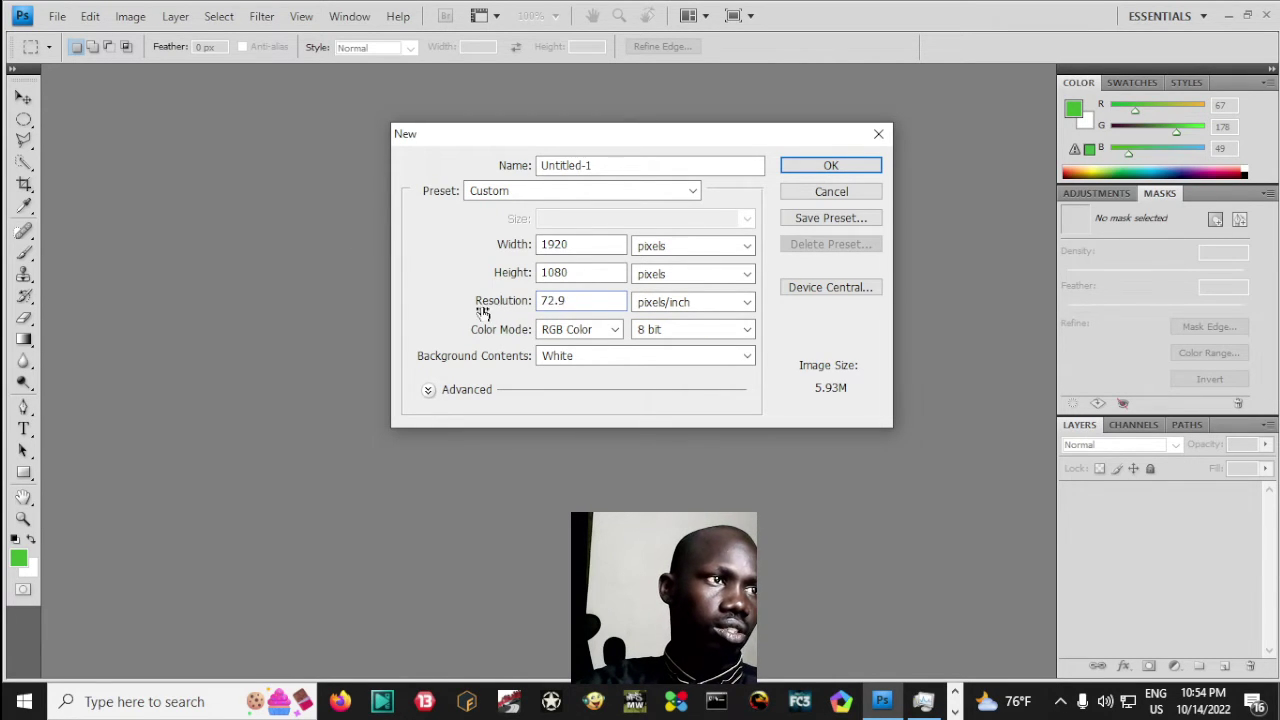
double_click(588, 309)
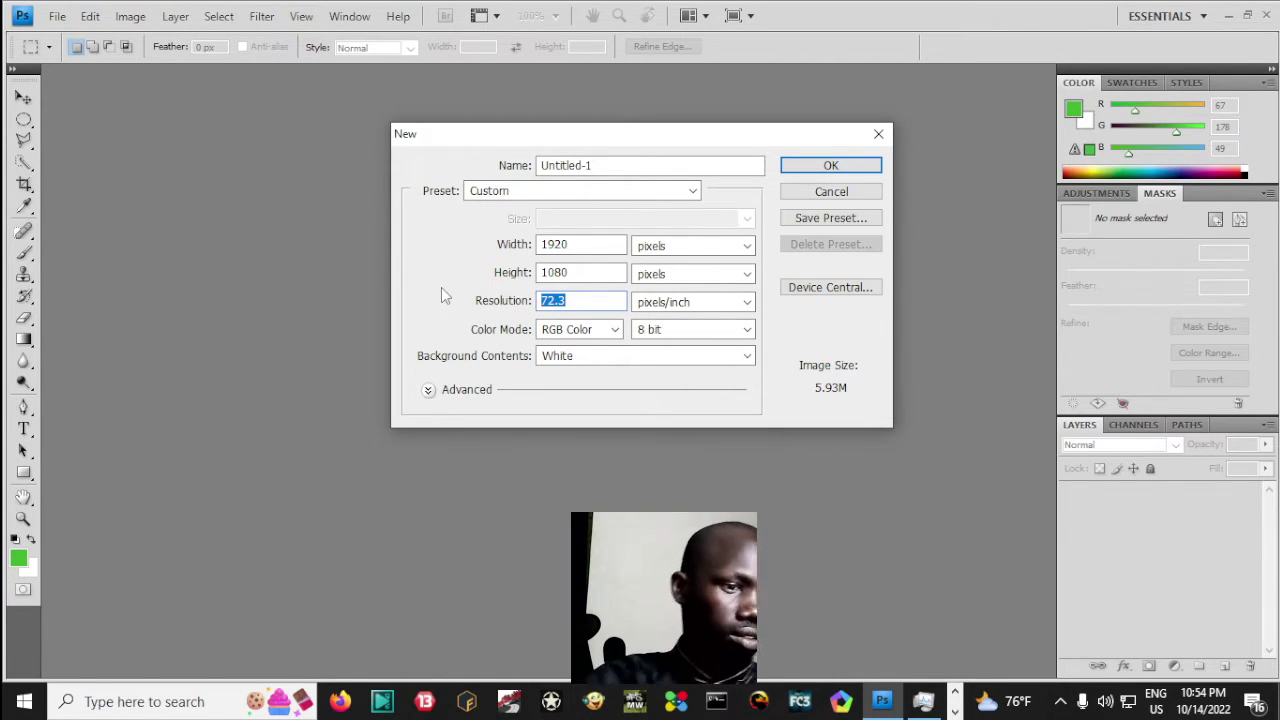
text(100)
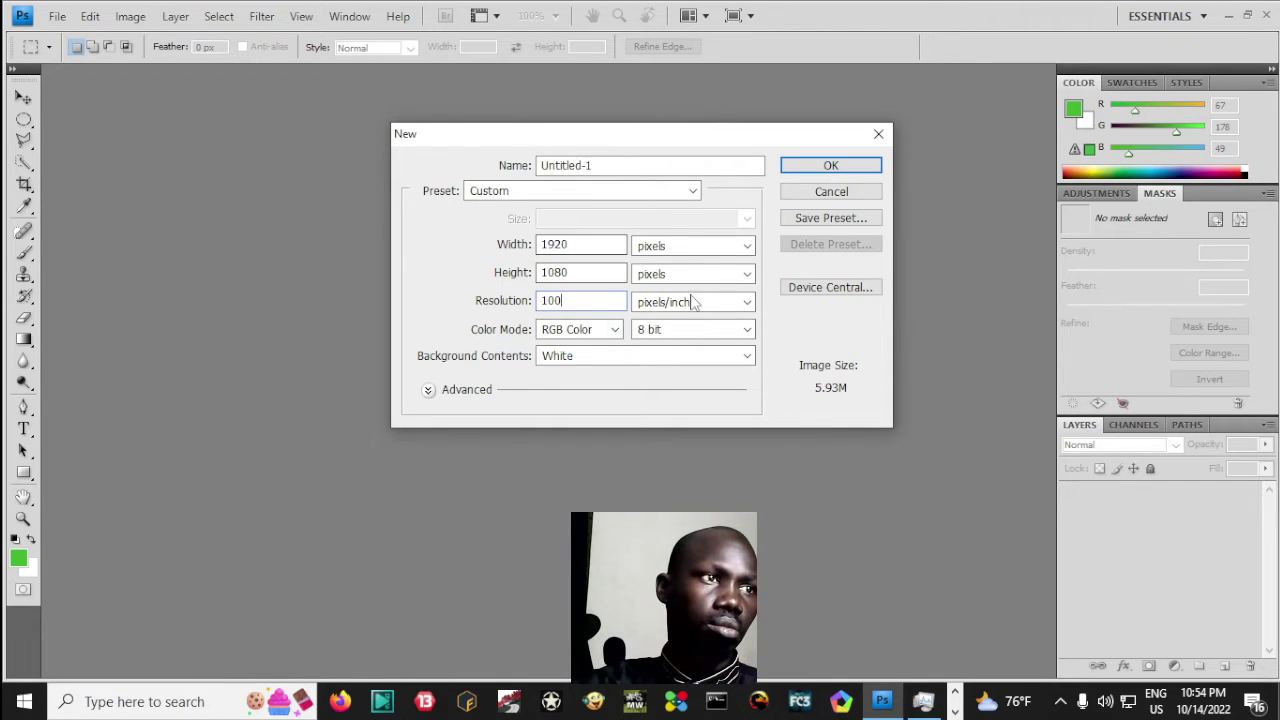
click(835, 166)
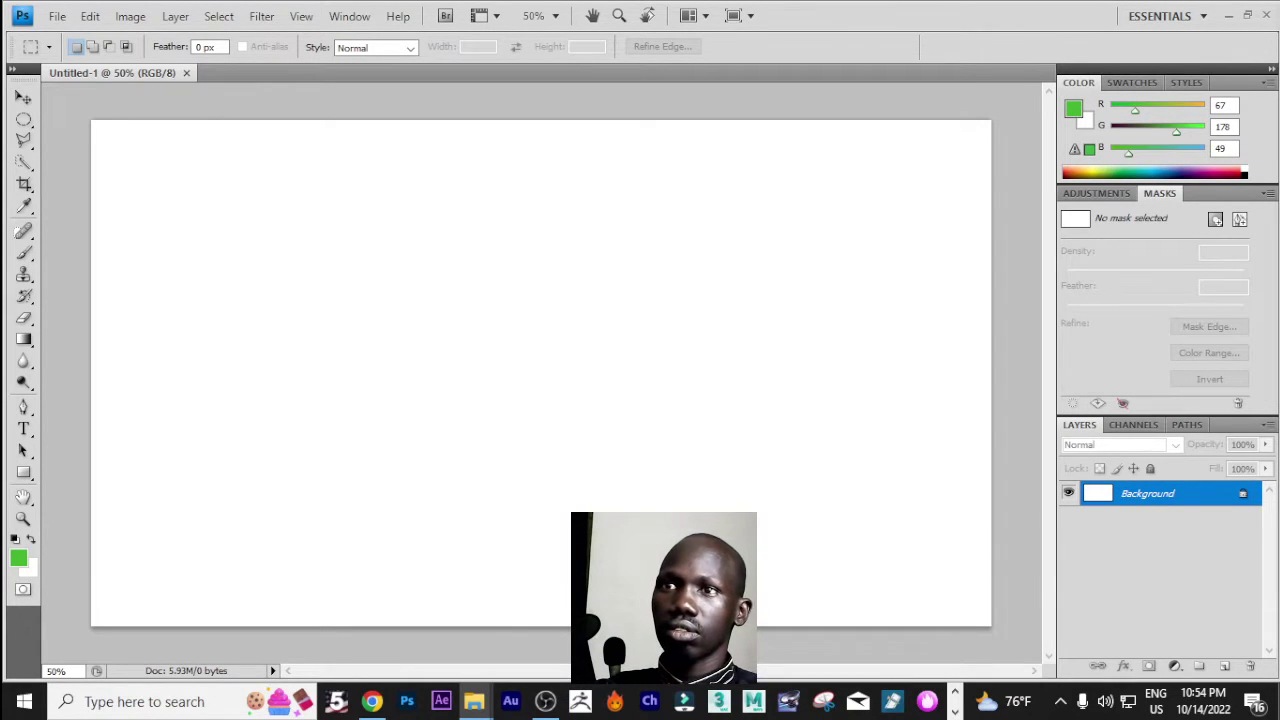
- Open girl.jpg in its own tab and take the Move tool, dismissing the locked-layer warning
drag(622, 330, 477, 366)
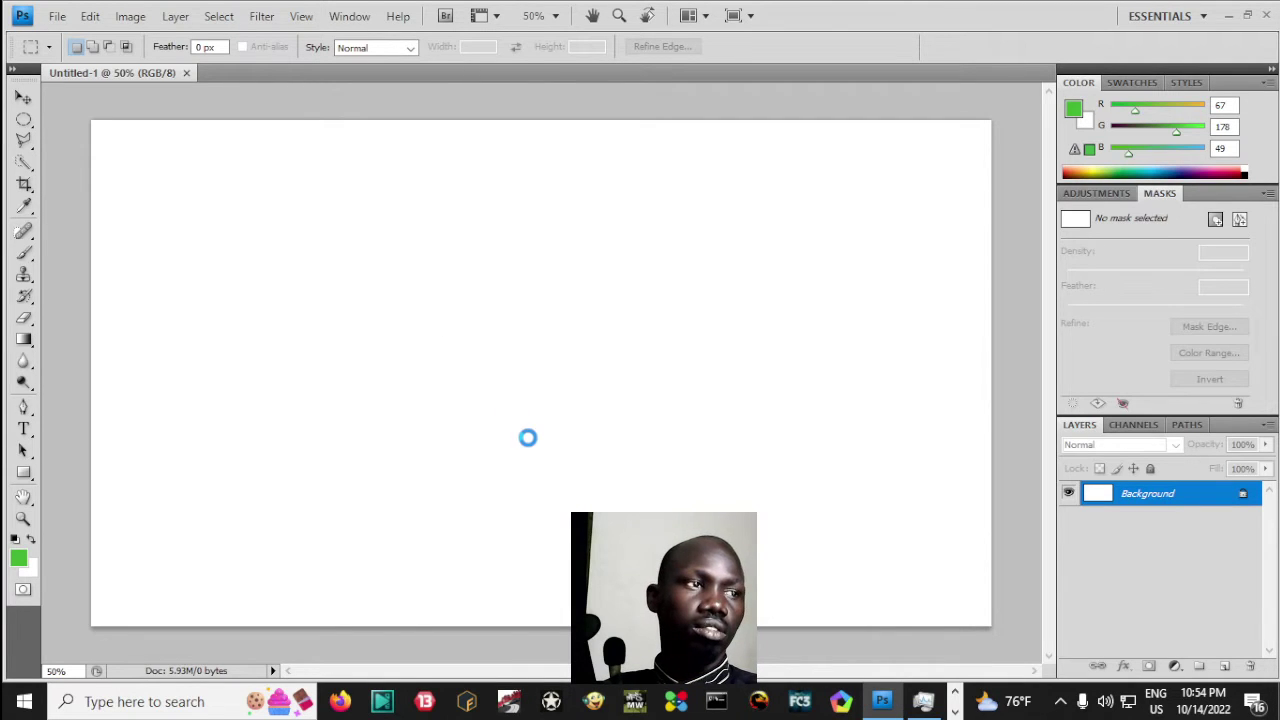
click(23, 97)
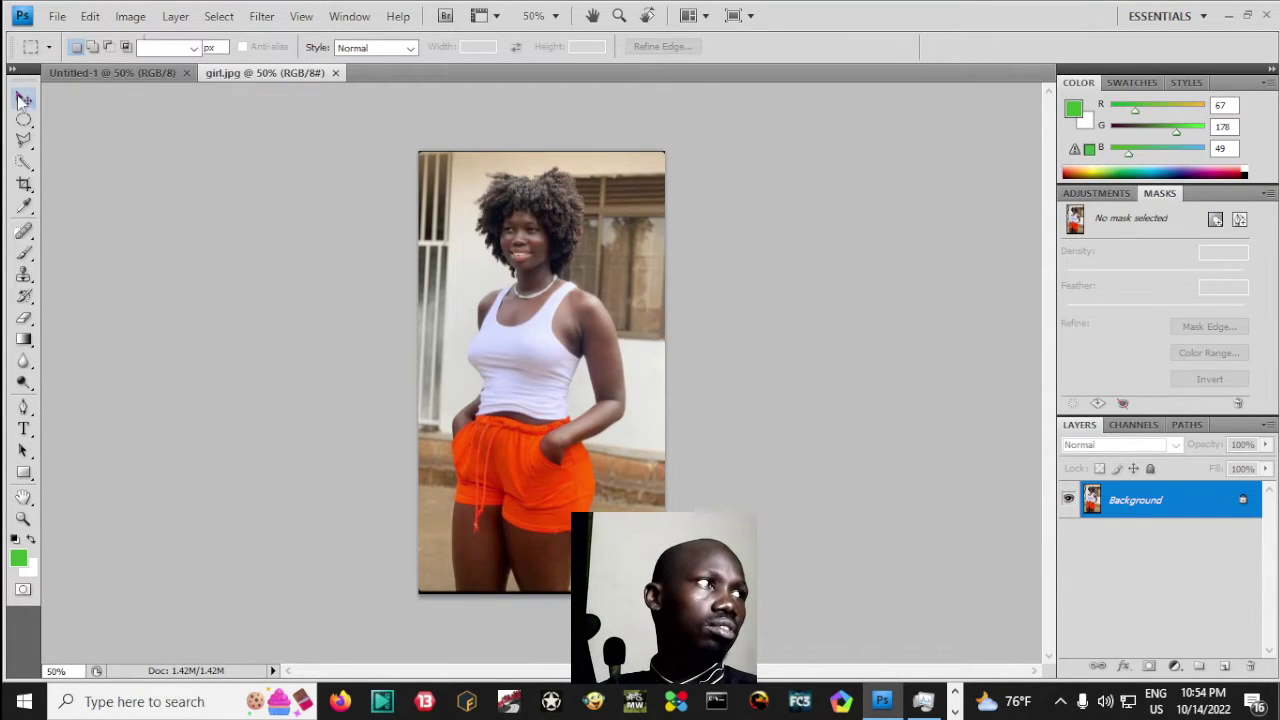
click(505, 413)
click(651, 277)
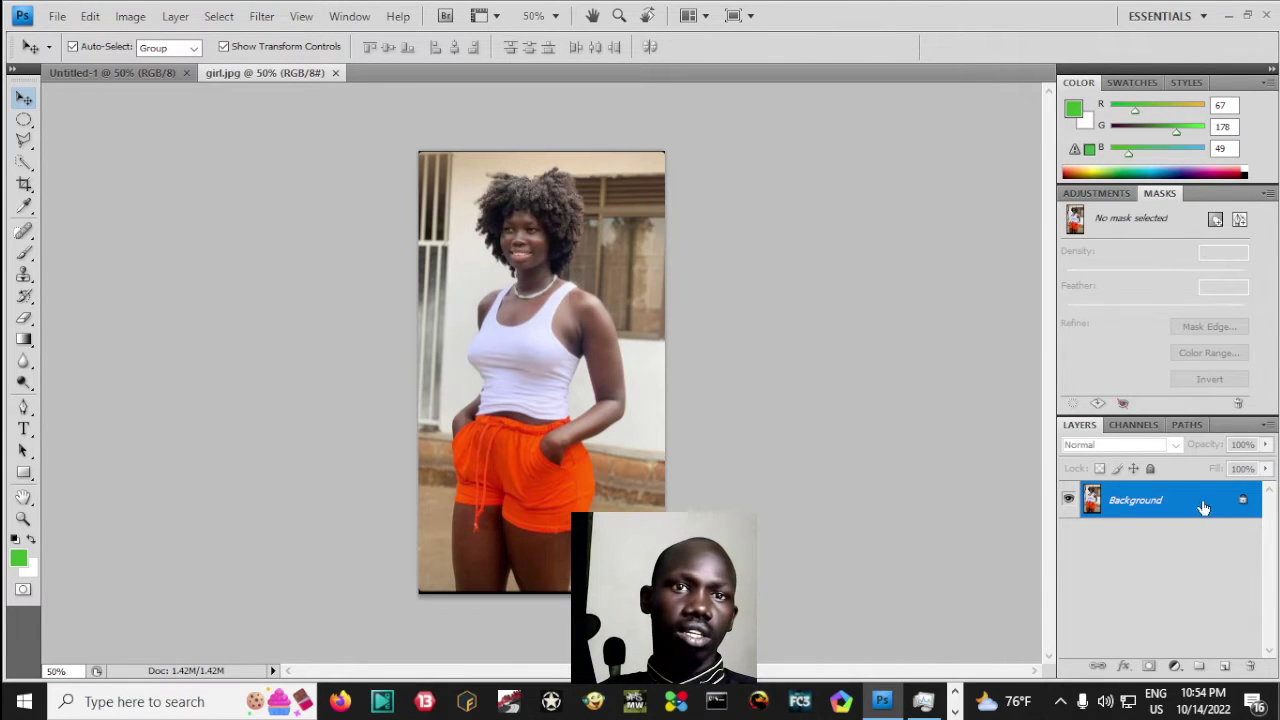
- Unlock the girl photo as Layer 0 and drag it onto the left of Untitled-1
double_click(1157, 512)
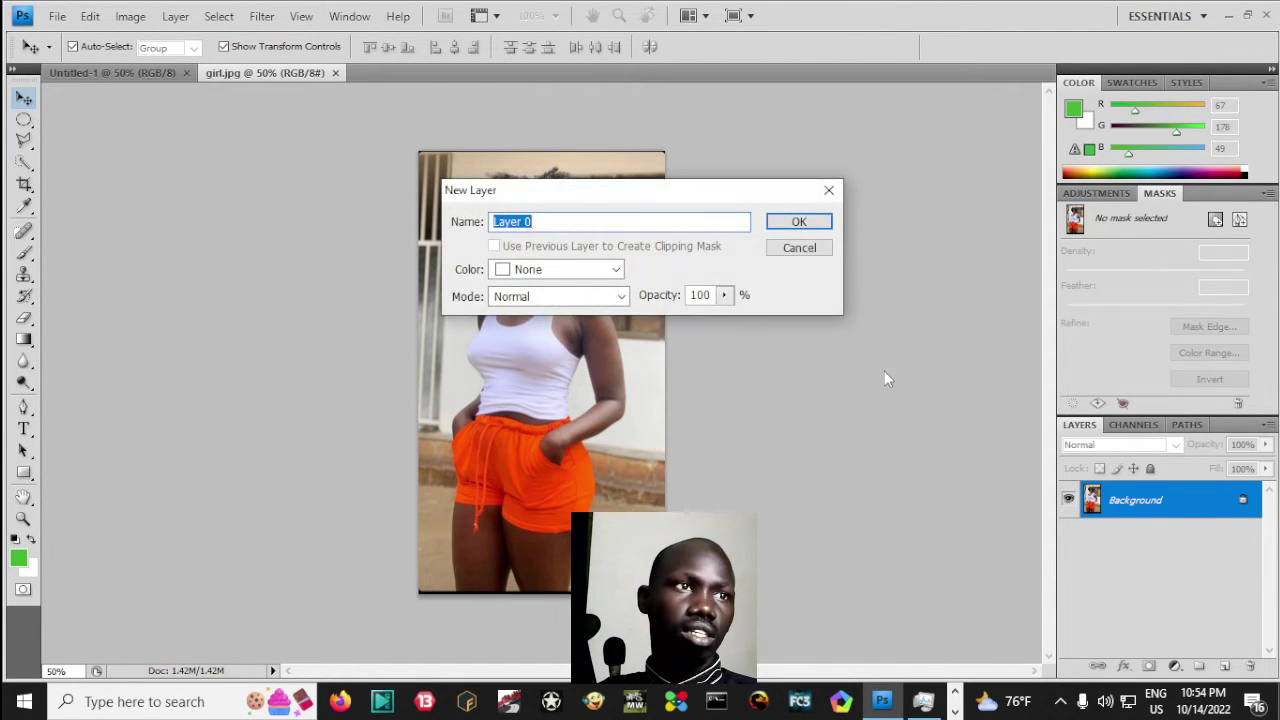
click(809, 221)
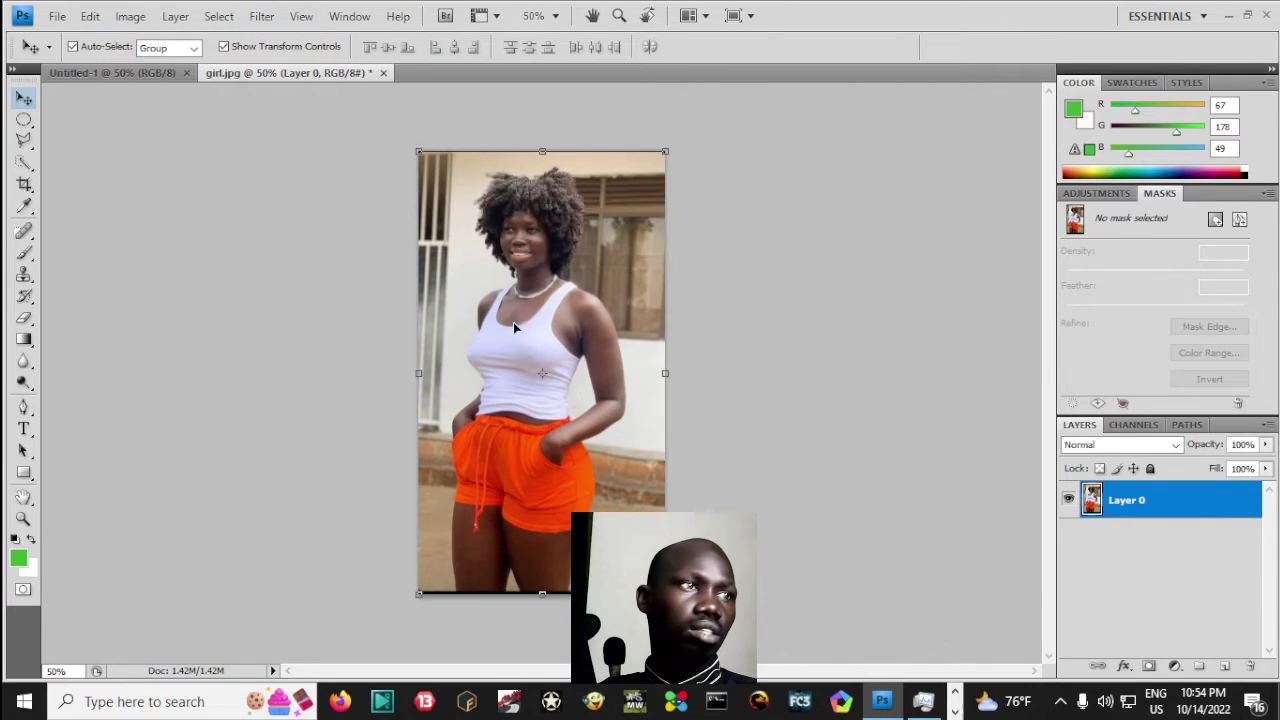
drag(513, 322, 489, 322)
mouse_move(85, 102)
mouse_down()
mouse_move(87, 82)
mouse_move(328, 304)
mouse_up()
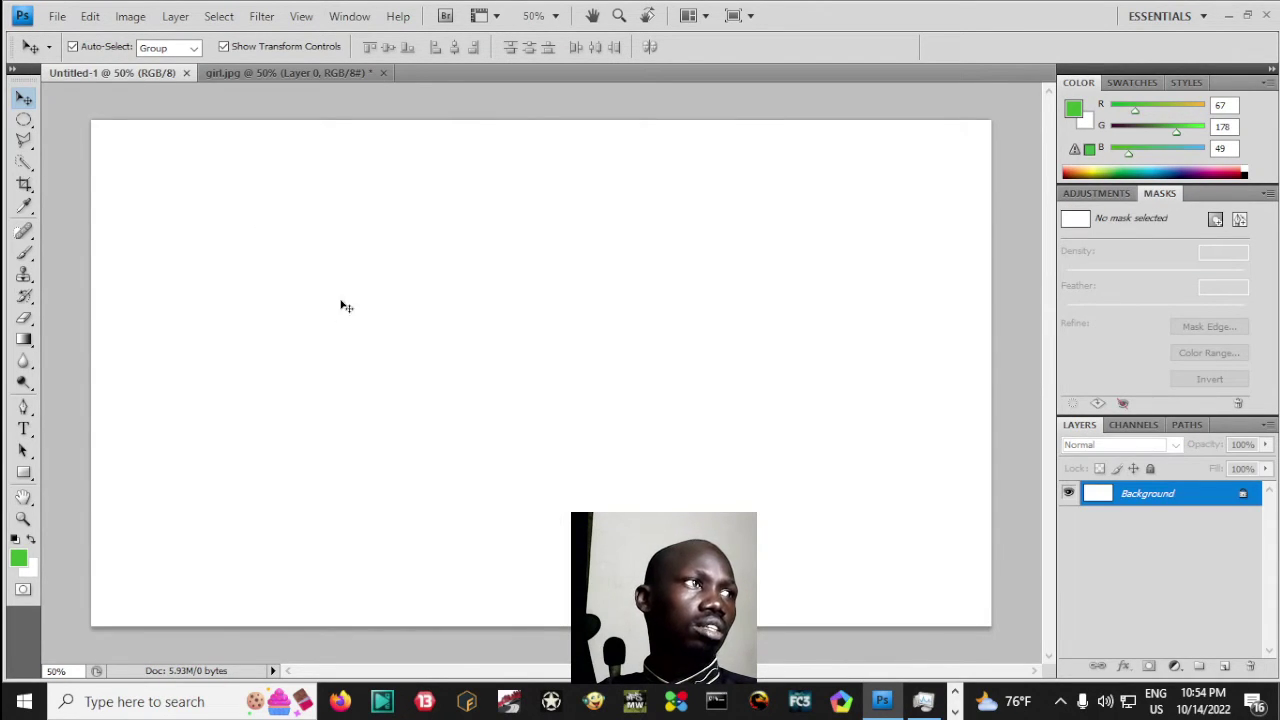
click(308, 72)
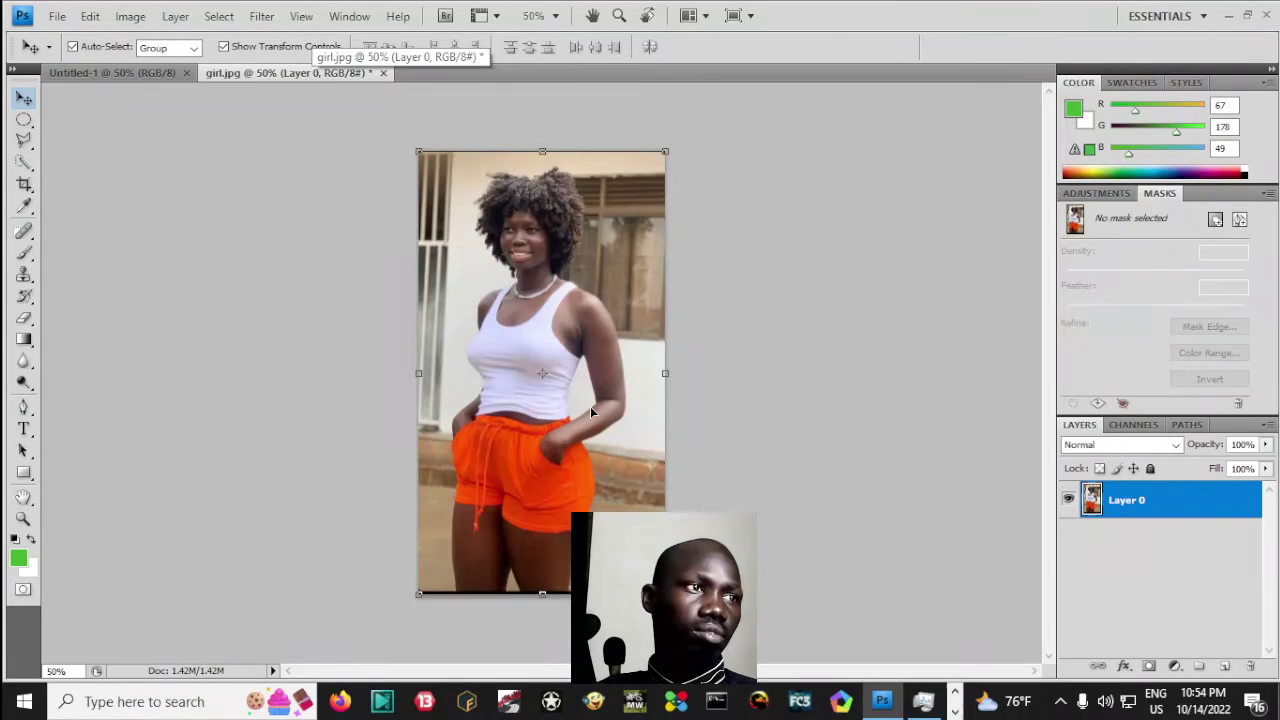
mouse_move(168, 117)
mouse_down()
mouse_move(112, 58)
mouse_move(122, 74)
mouse_up()
mouse_move(365, 289)
mouse_down()
mouse_move(424, 305)
mouse_move(292, 374)
mouse_up()
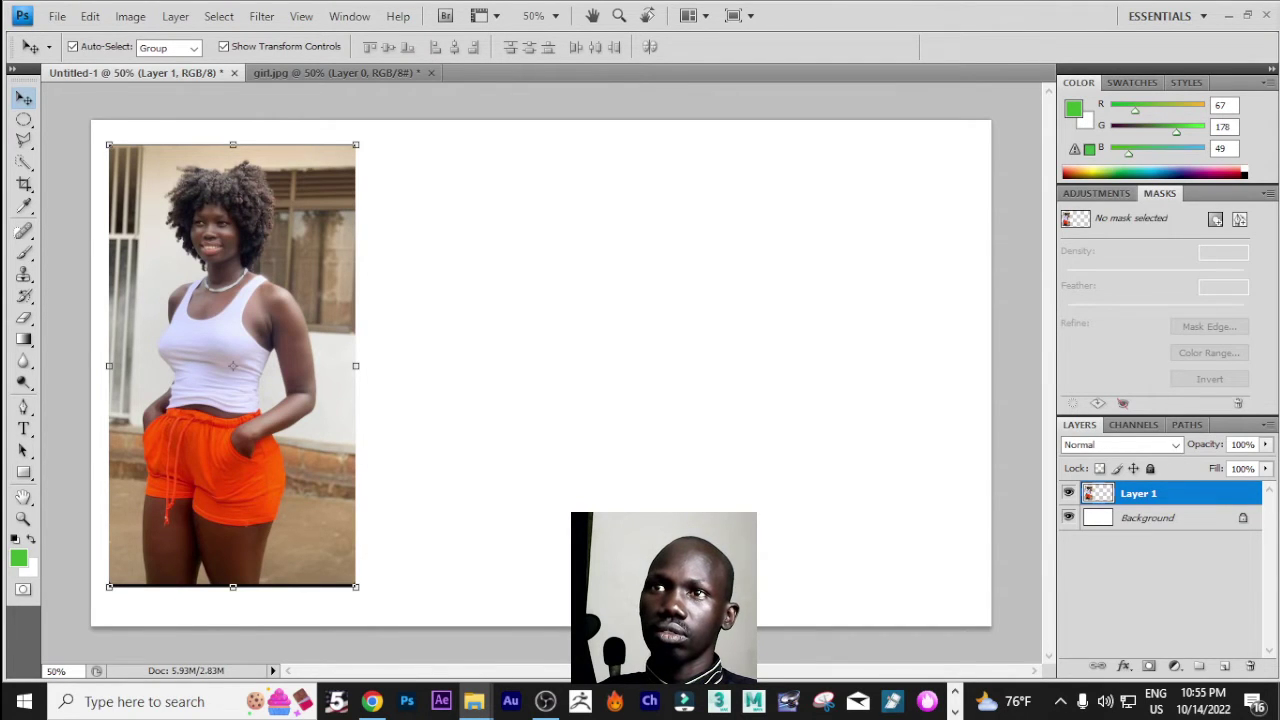
- Open the Birds Lover sky image from the Background pictures folder in Photoshop
drag(1278, 112, 1115, 112)
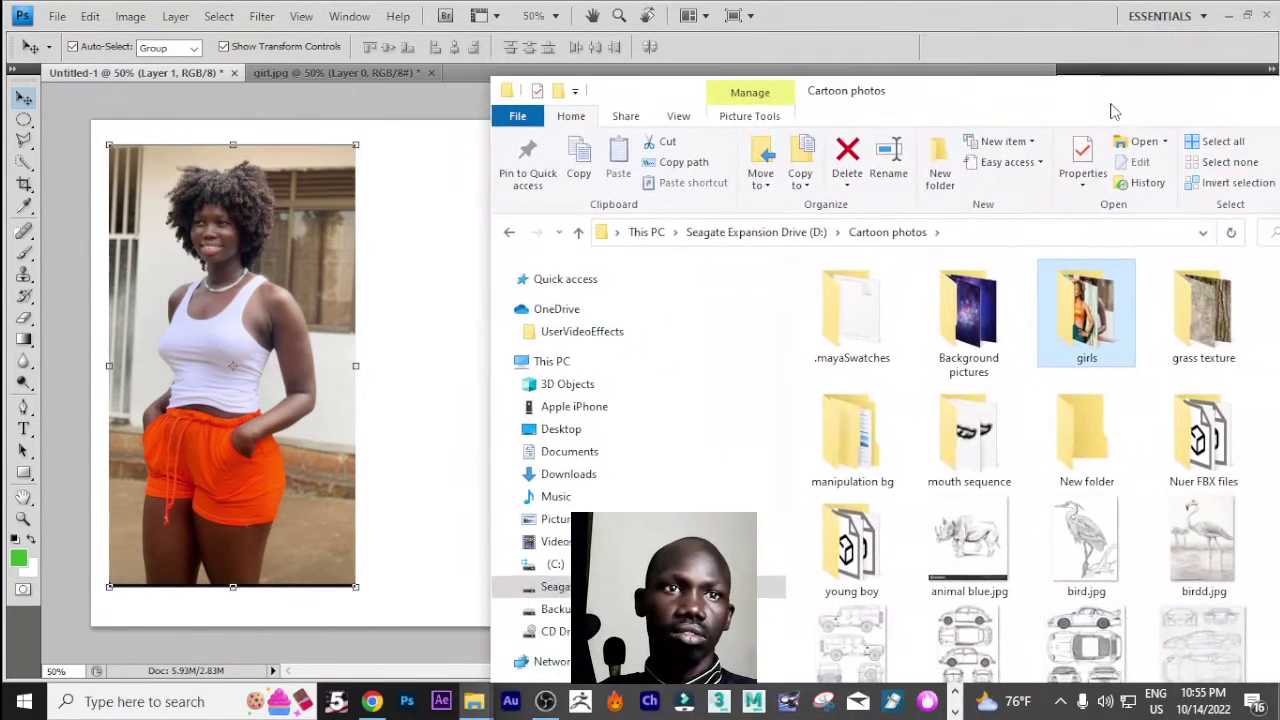
drag(1086, 320, 968, 320)
double_click(968, 320)
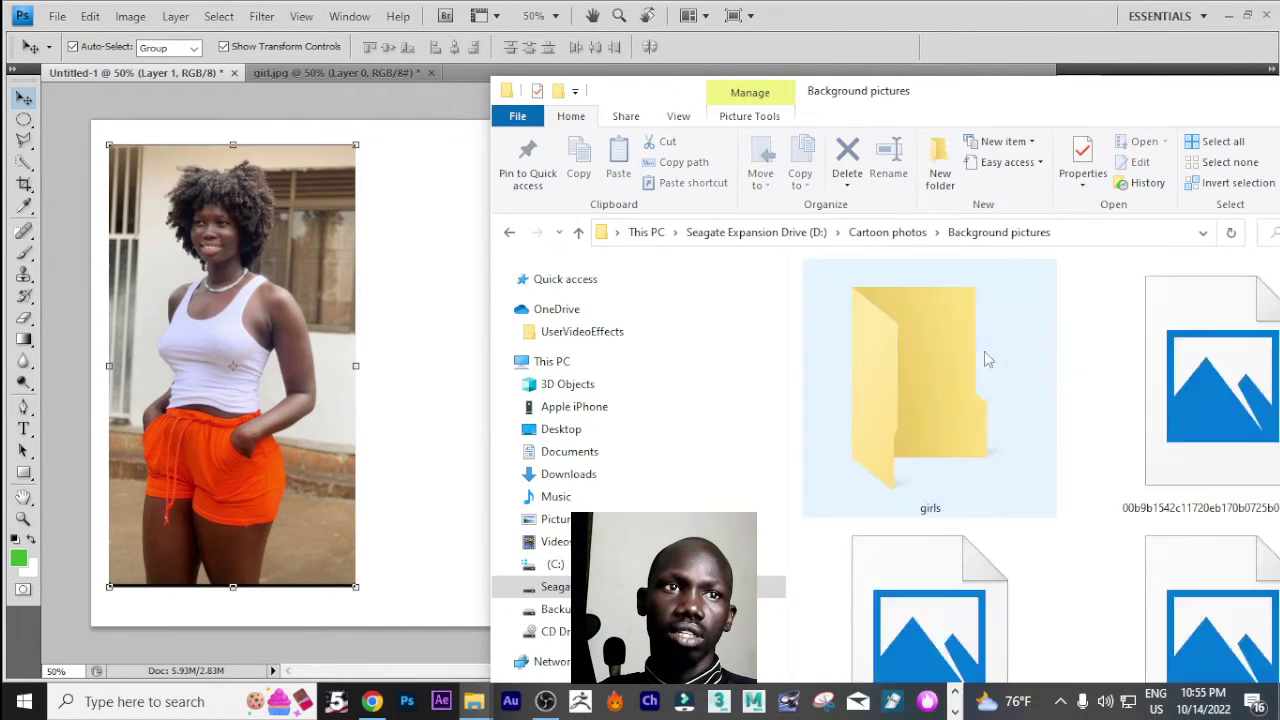
scroll(1038, 440, down, 3)
drag(895, 385, 320, 350)
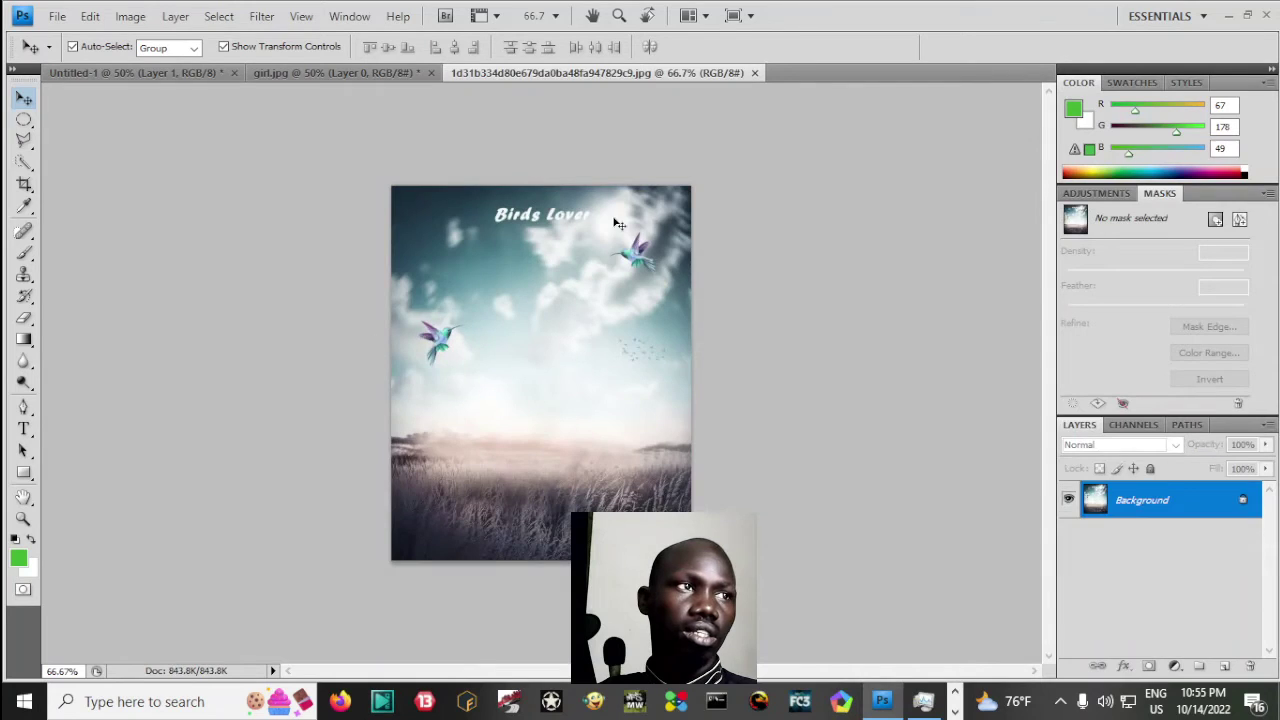
- Convert the sky image's background into Layer 0
double_click(1178, 497)
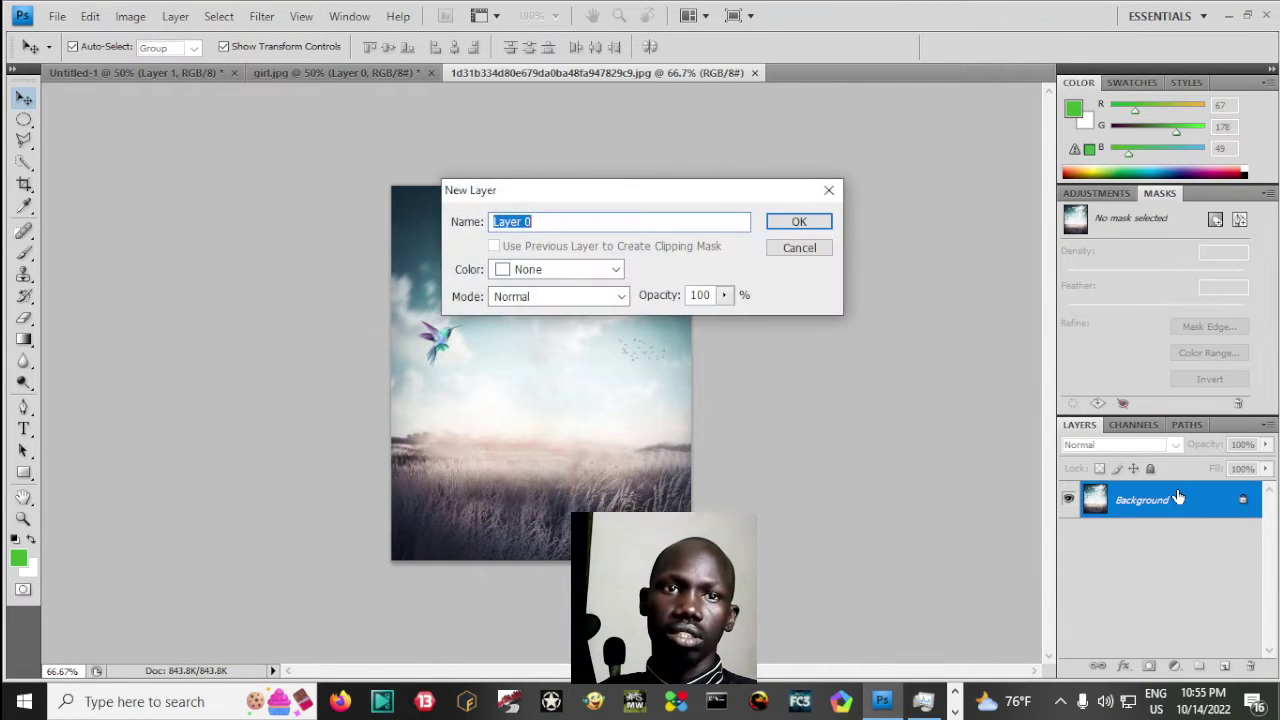
click(795, 221)
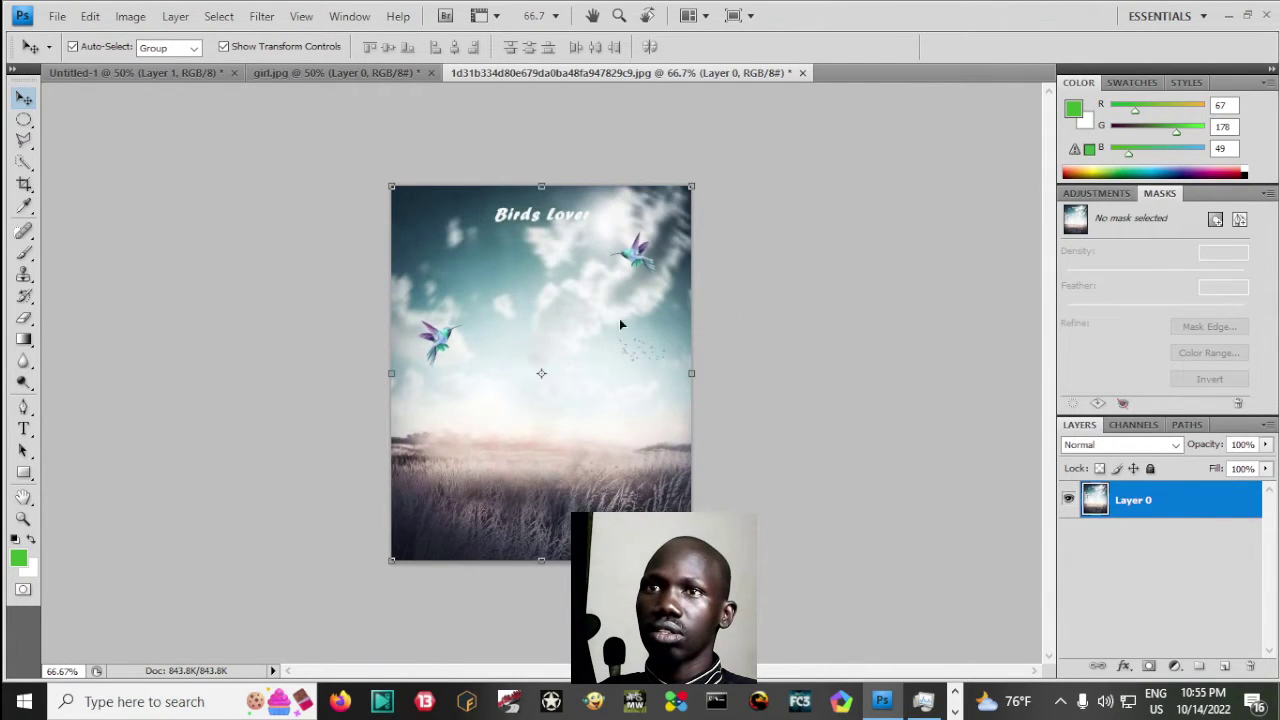
click(910, 346)
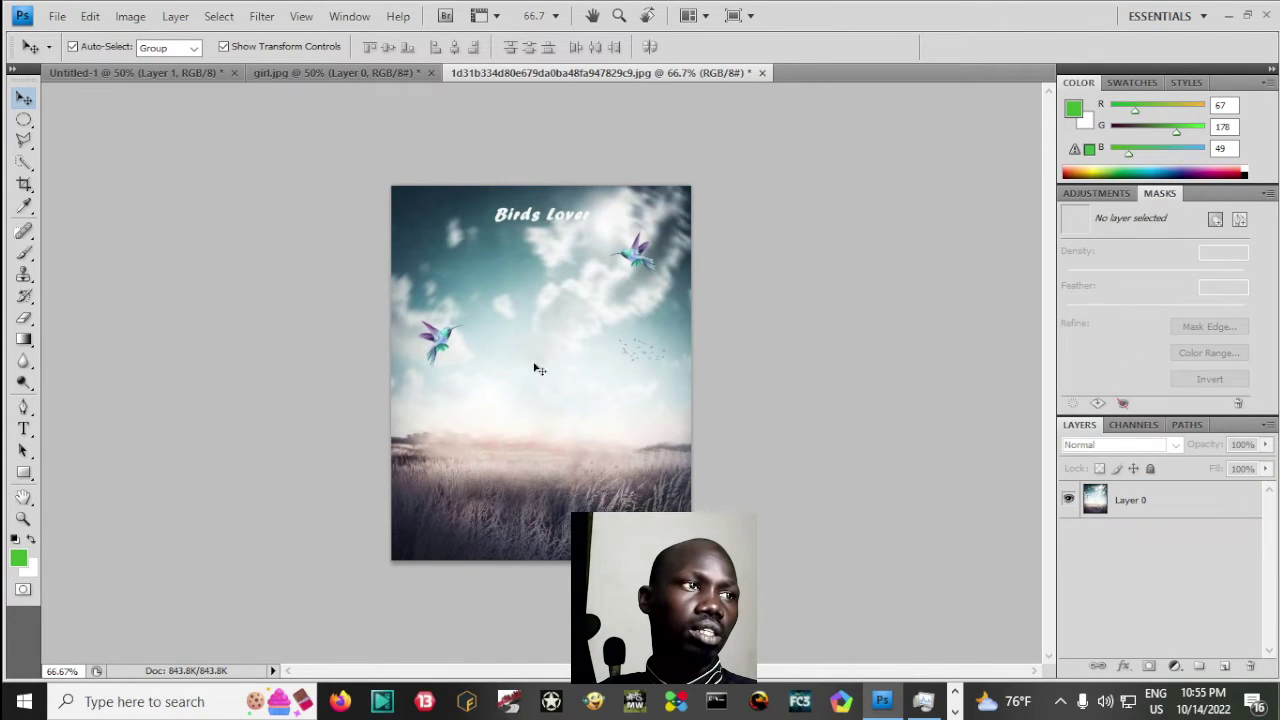
- Drop the Birds Lover scene into Untitled-1 as Layer 2 and enlarge it on the right
drag(560, 352, 168, 75)
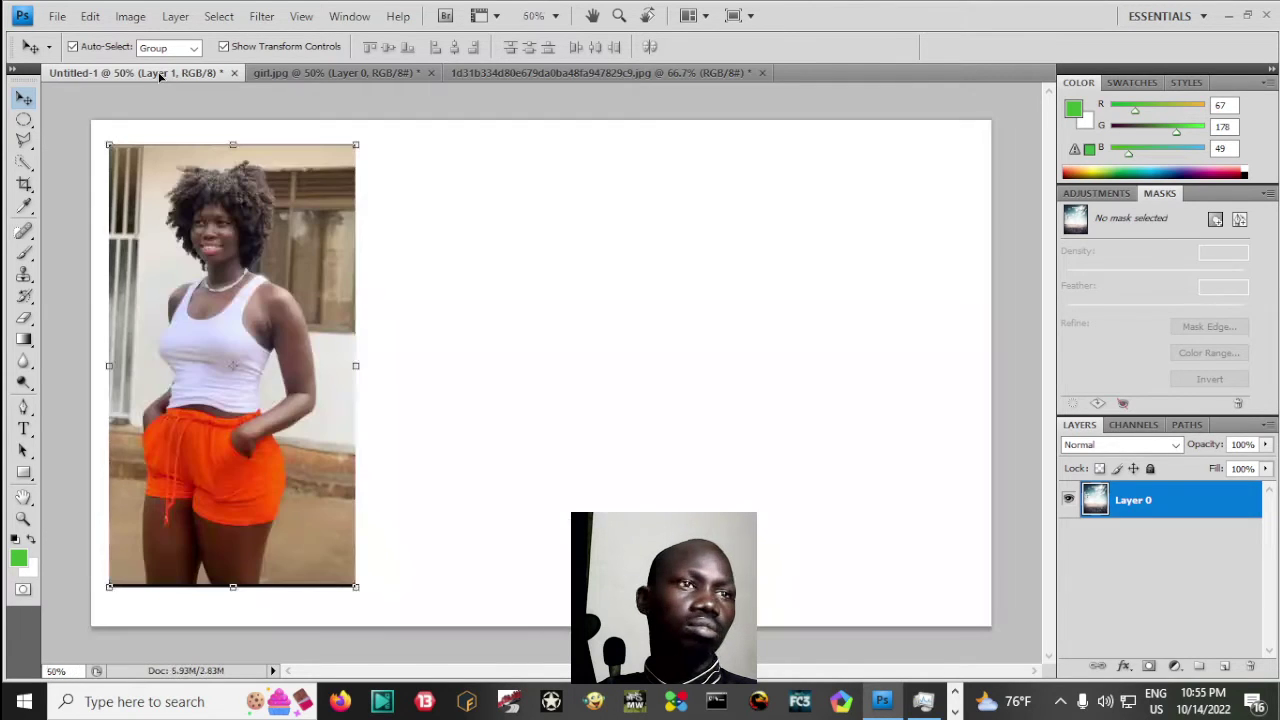
drag(158, 72, 700, 340)
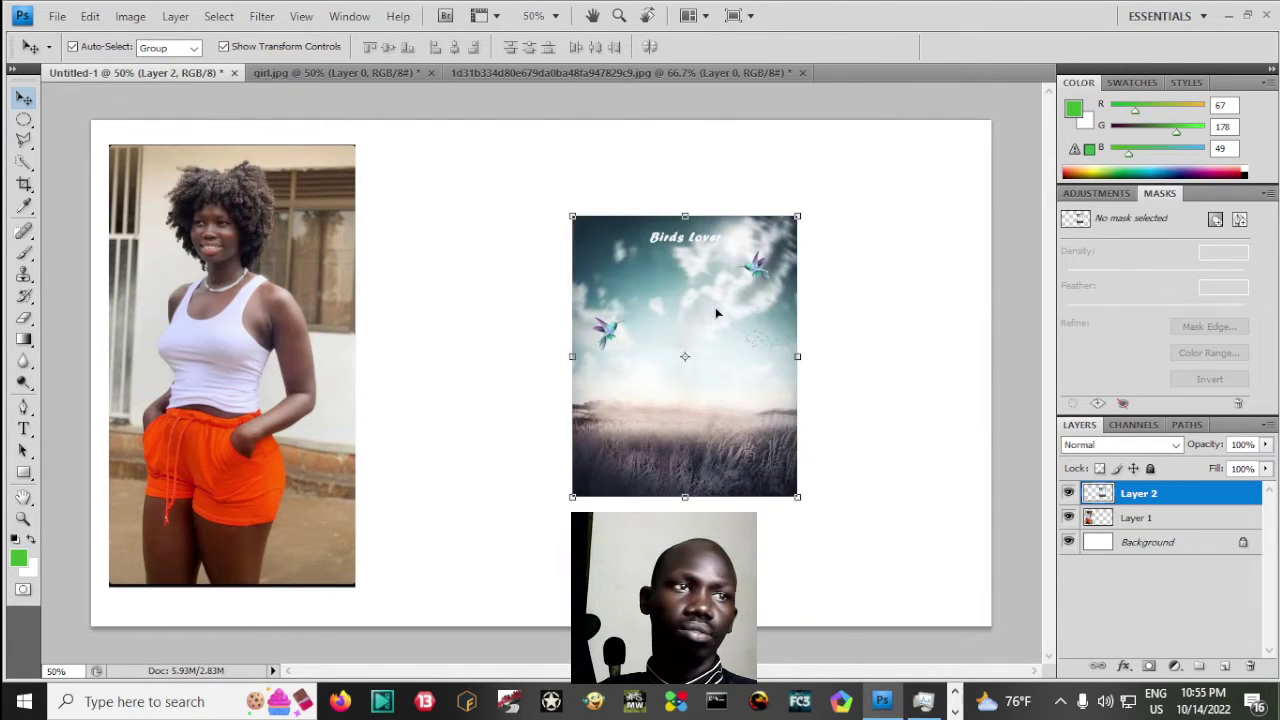
drag(797, 497, 968, 628)
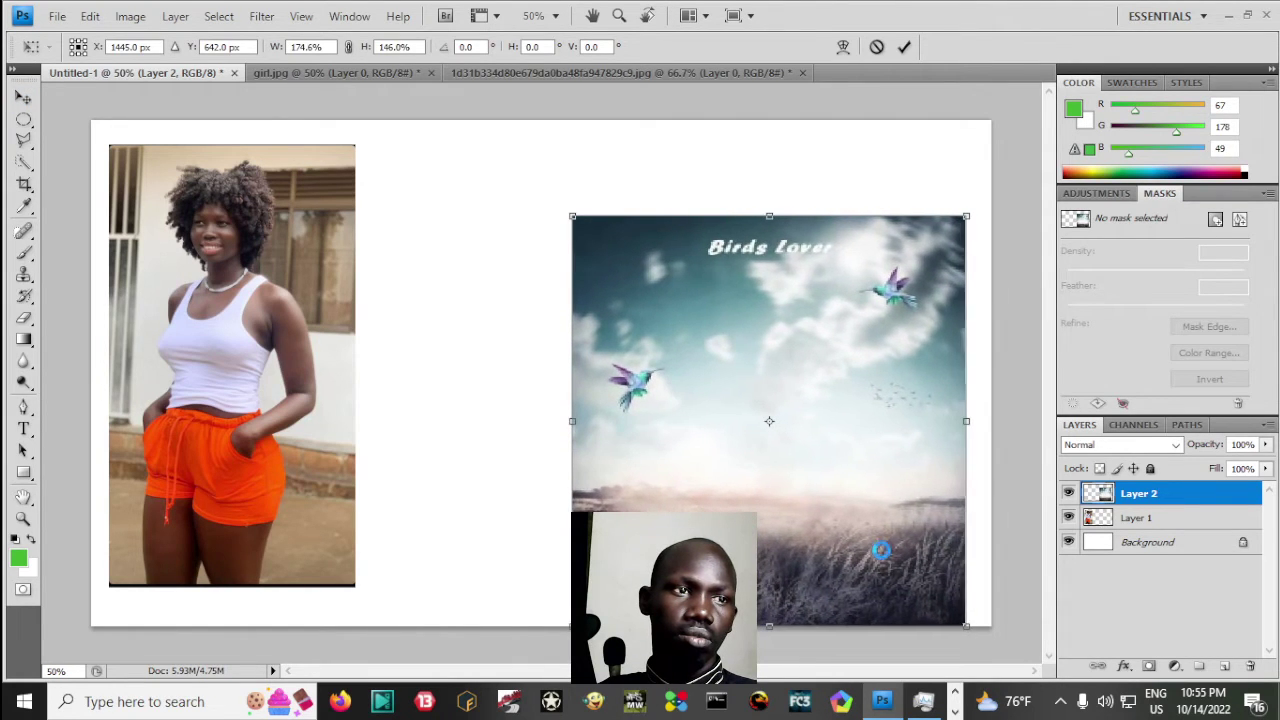
key(Return)
drag(779, 553, 763, 513)
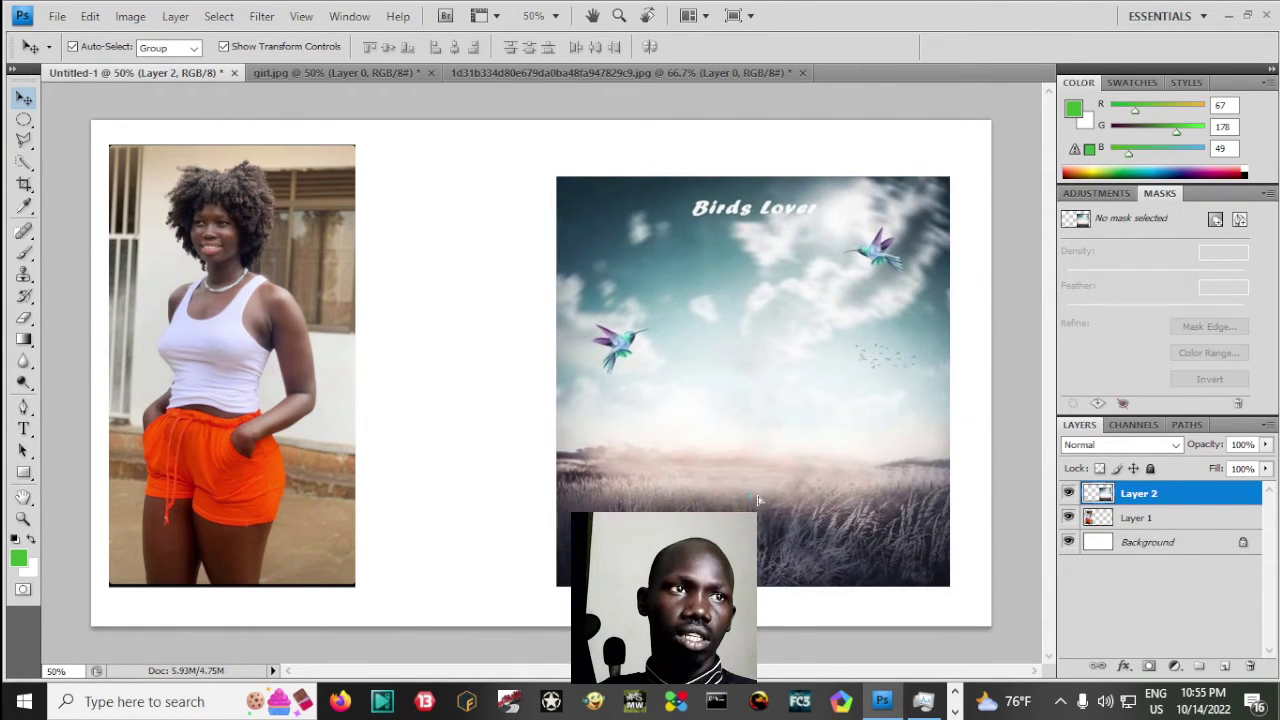
click(258, 410)
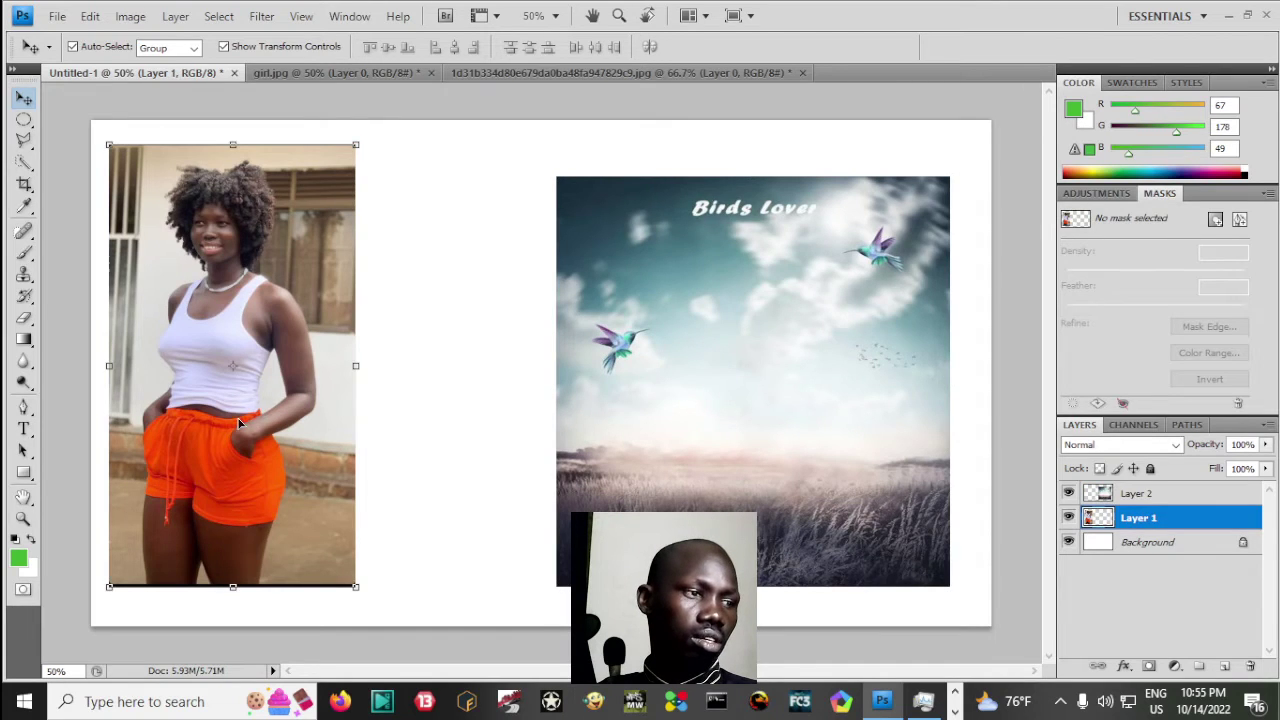
- Duplicate the girl layer above Layer 2, shrink it and position it over the sky
drag(181, 425, 549, 456)
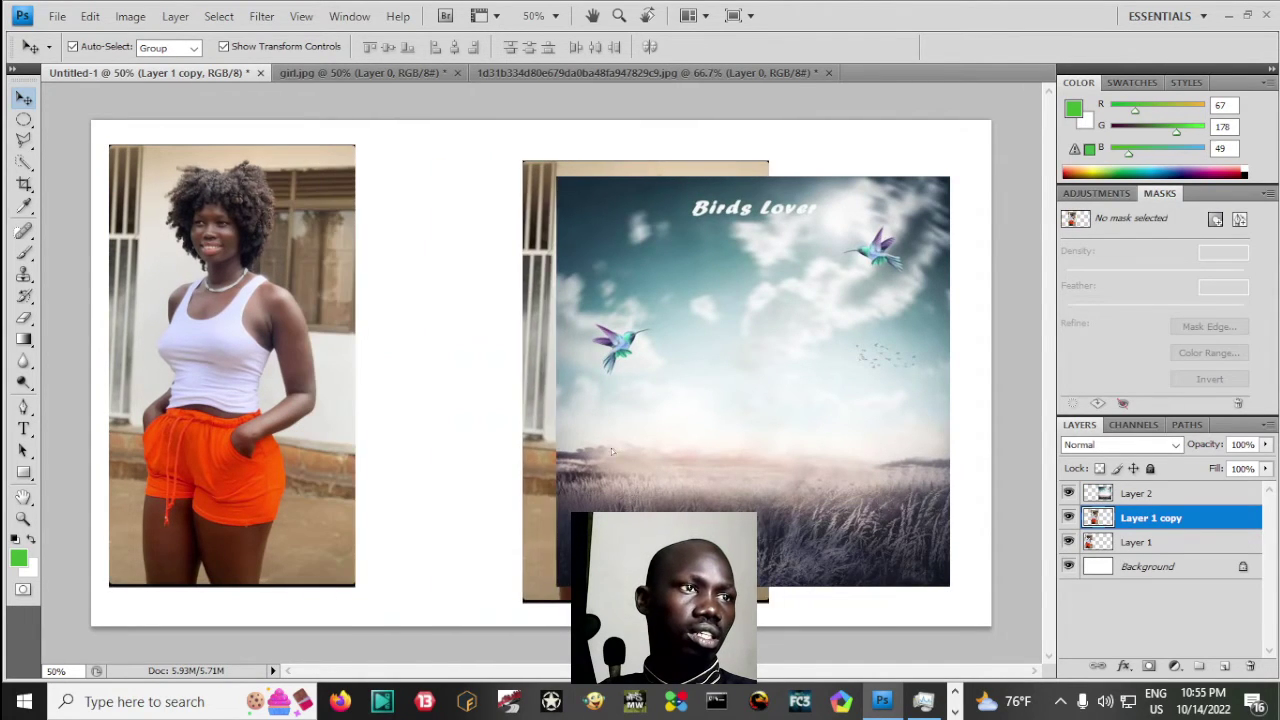
key(ctrl+bracketright)
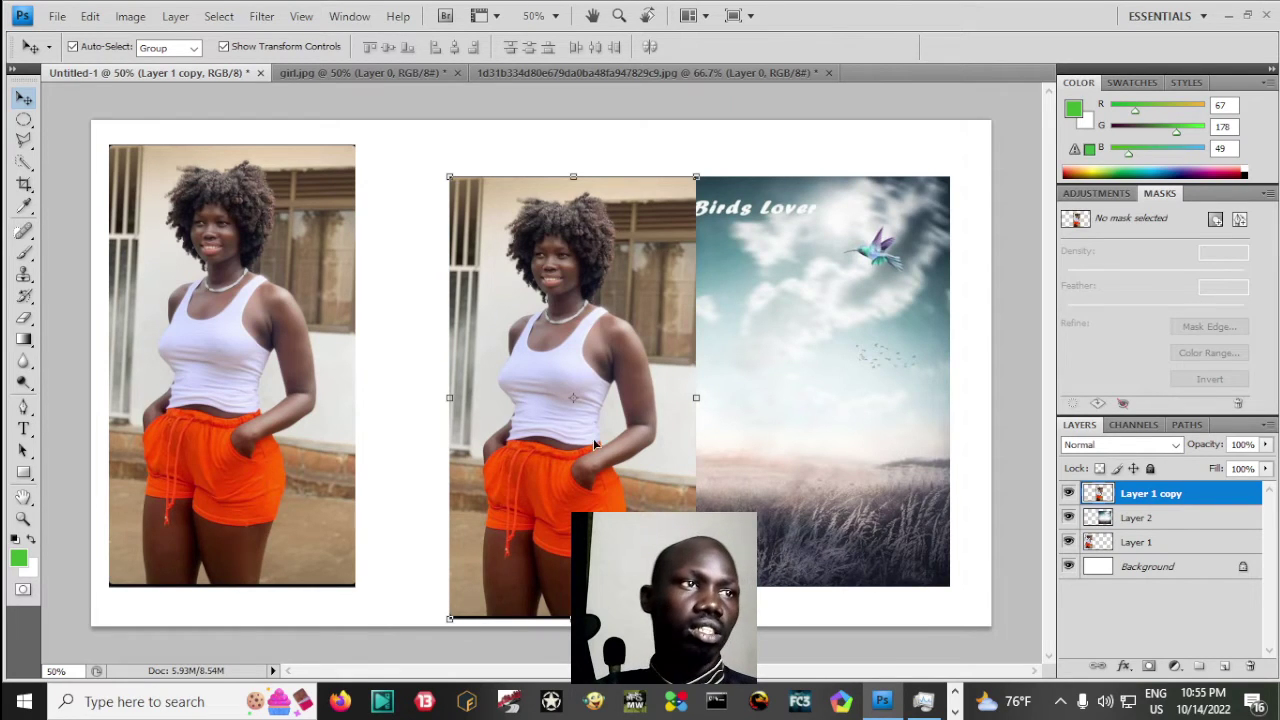
mouse_move(549, 456)
mouse_down()
mouse_move(835, 406)
mouse_move(724, 406)
mouse_up()
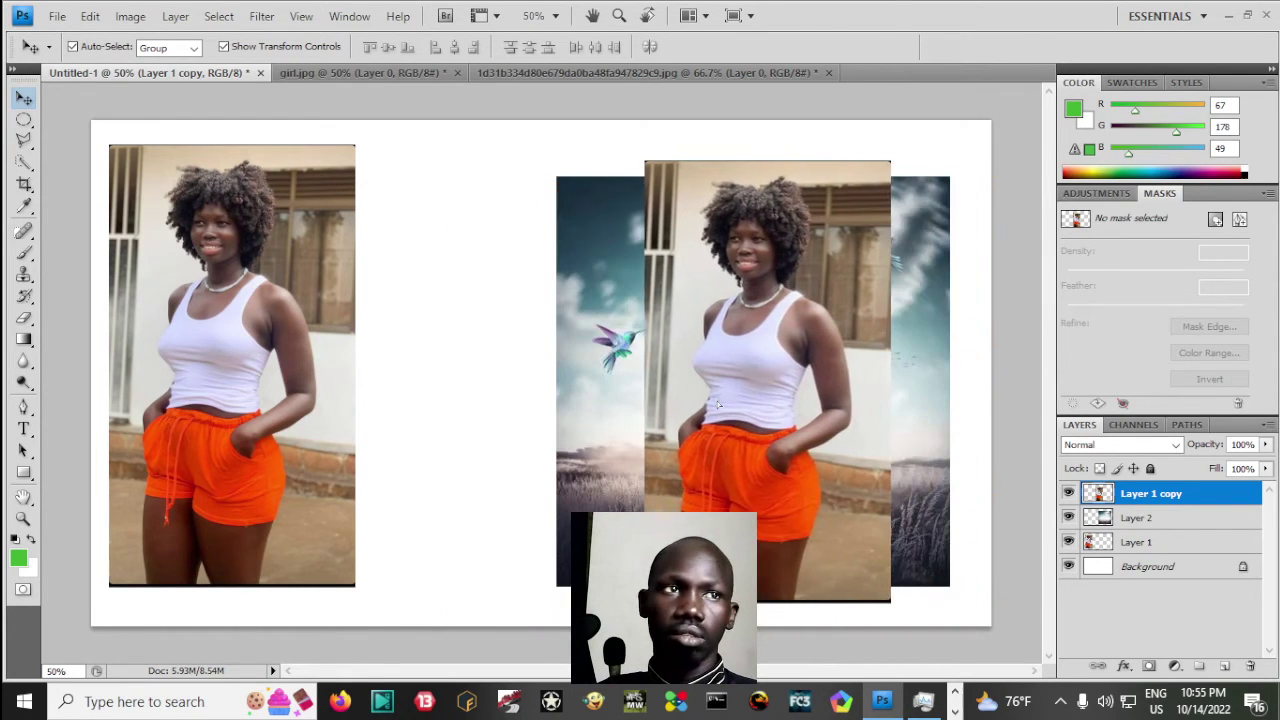
key(ctrl+t)
drag(888, 161, 833, 252)
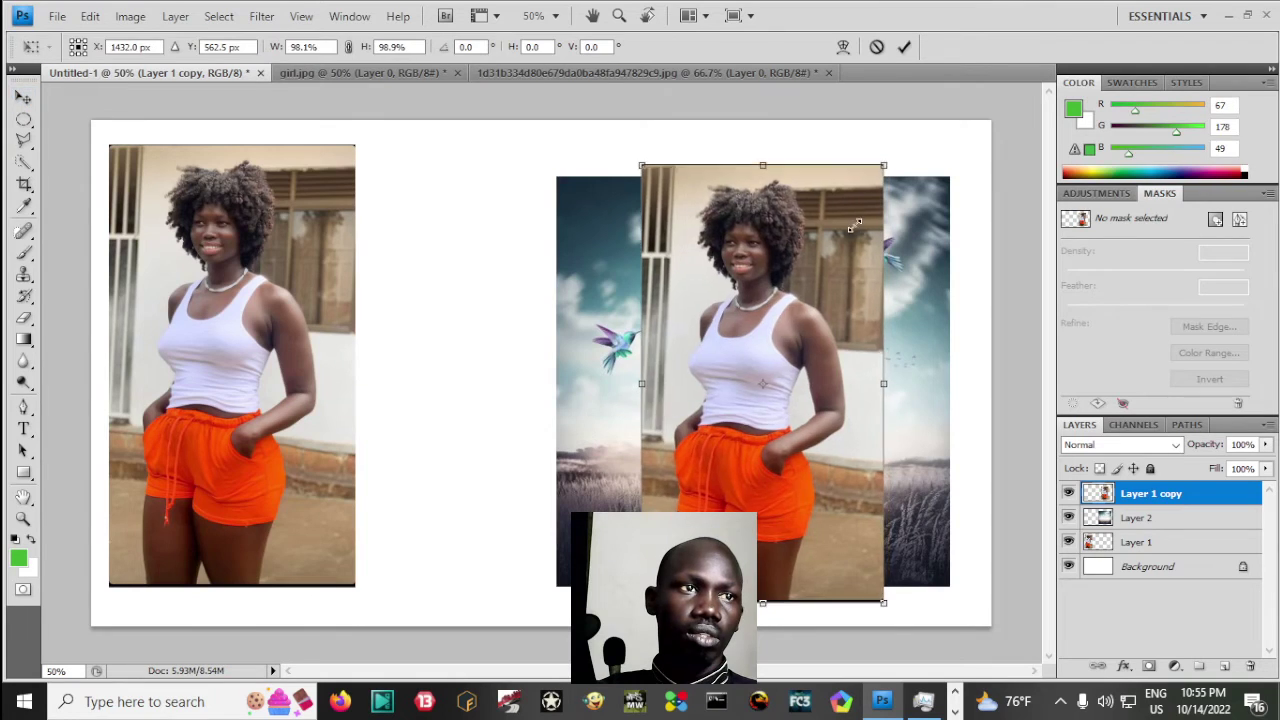
key(Return)
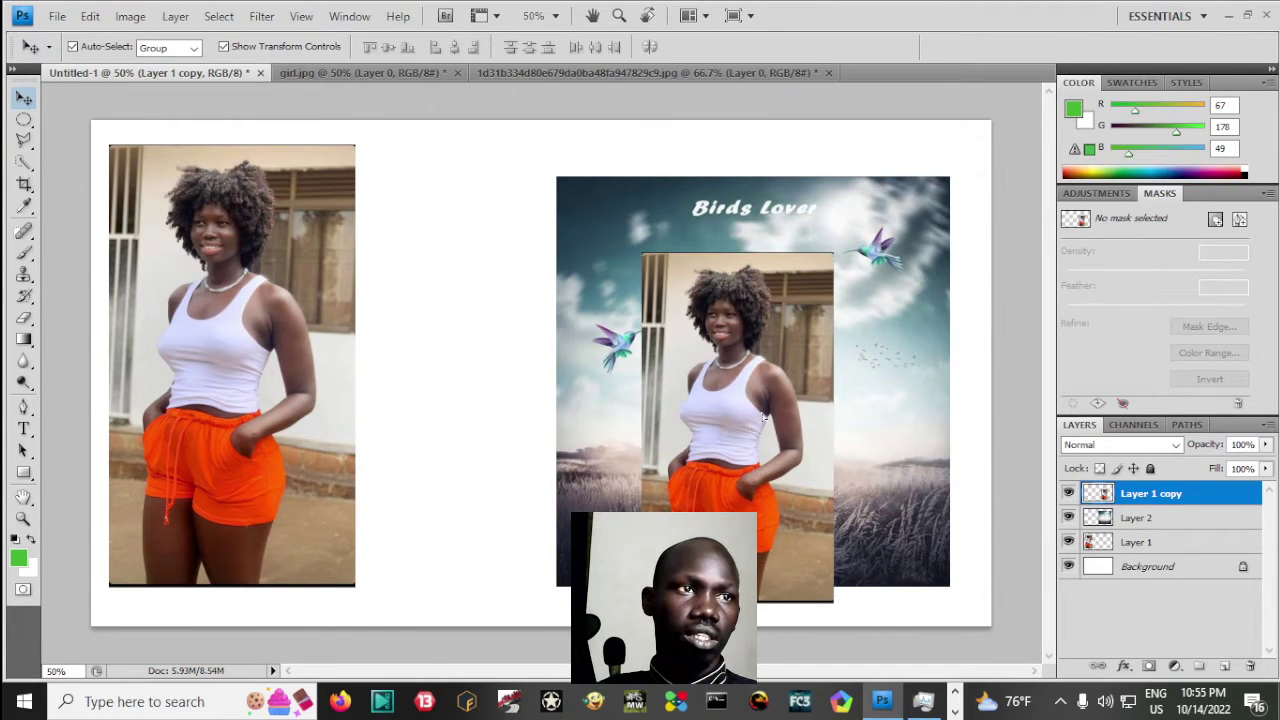
drag(751, 430, 767, 404)
click(767, 405)
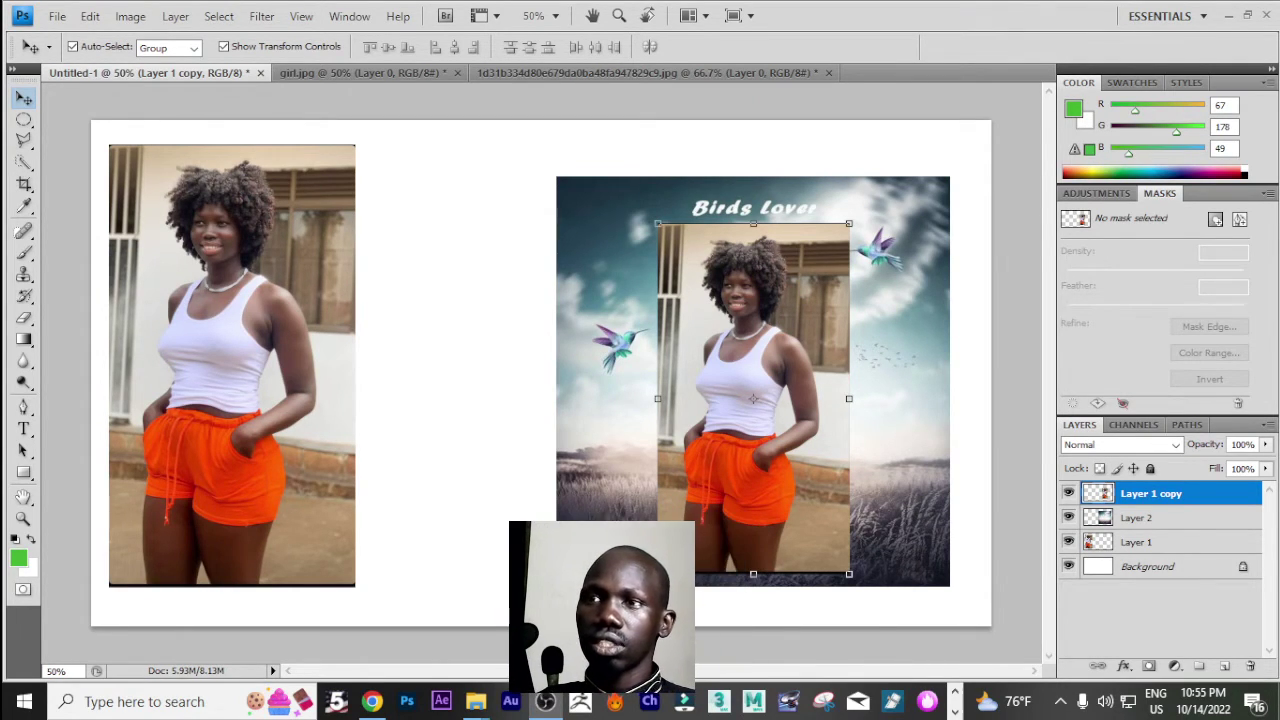
- Quick-select the house background around the girl copy, delete it and deselect
click(219, 16)
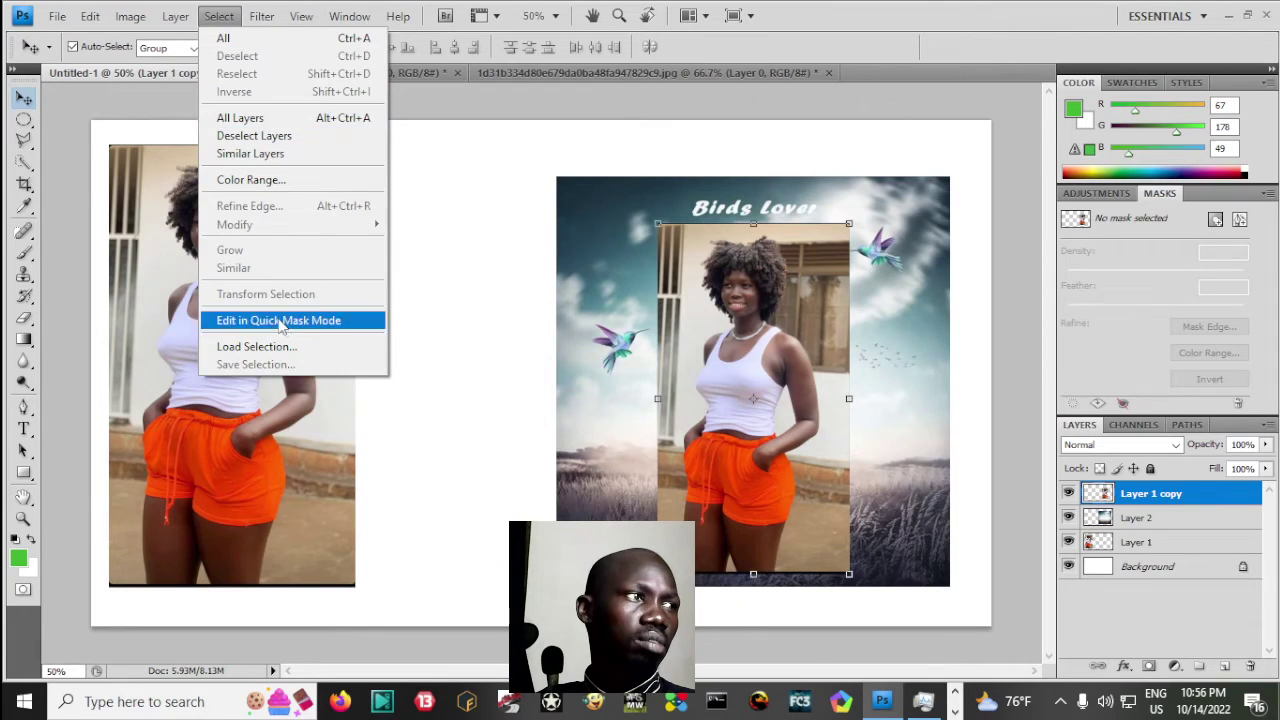
click(720, 362)
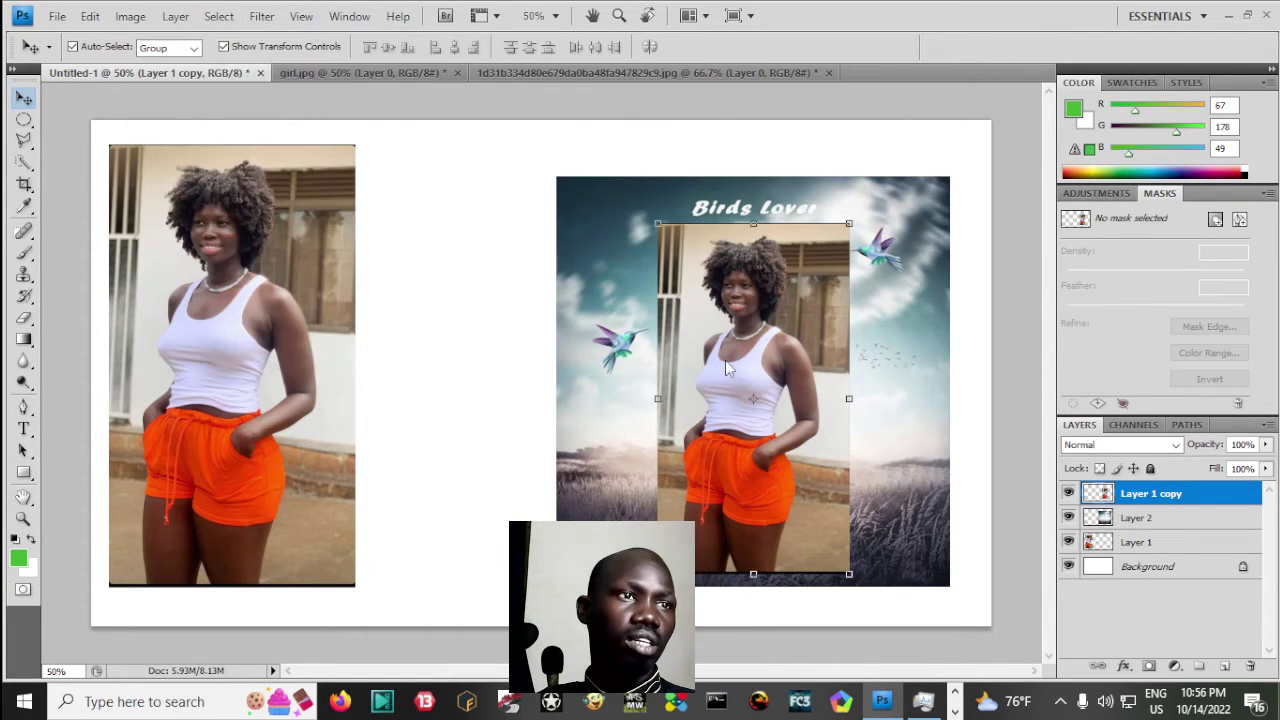
click(24, 162)
click(76, 164)
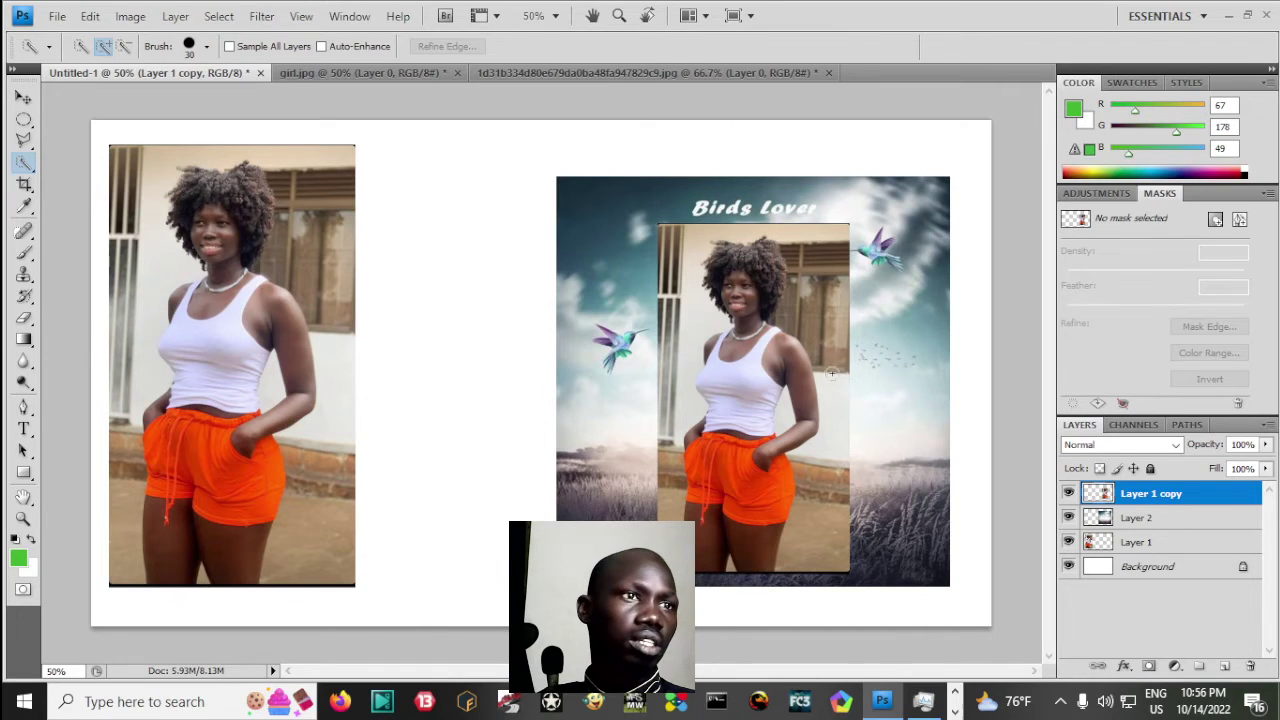
drag(704, 311, 690, 420)
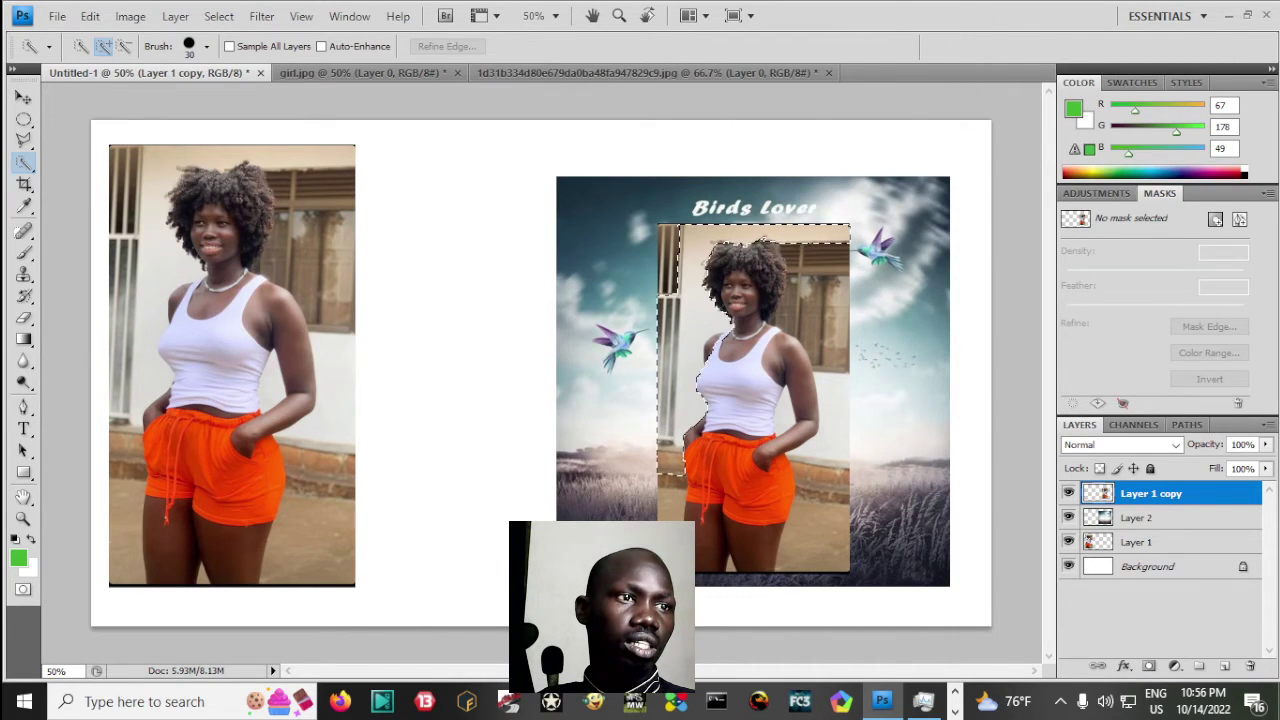
drag(762, 242, 818, 338)
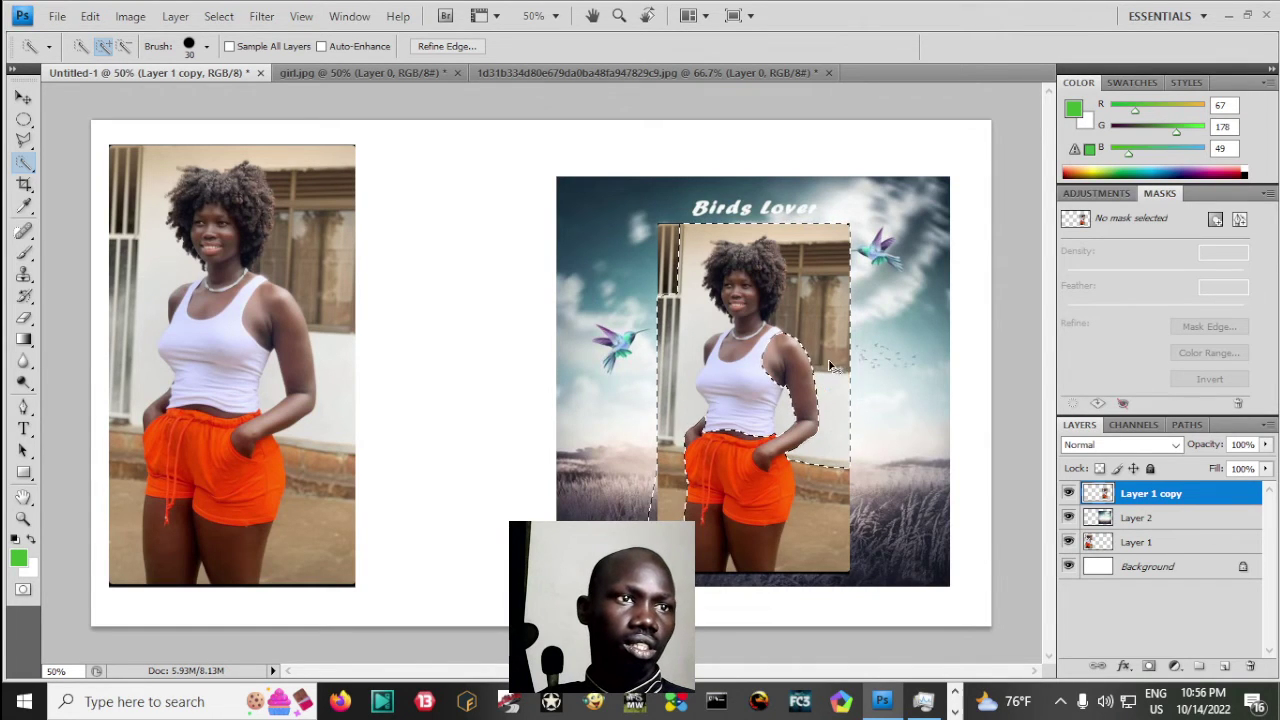
mouse_move(818, 290)
mouse_down()
mouse_move(806, 356)
mouse_move(838, 486)
mouse_up()
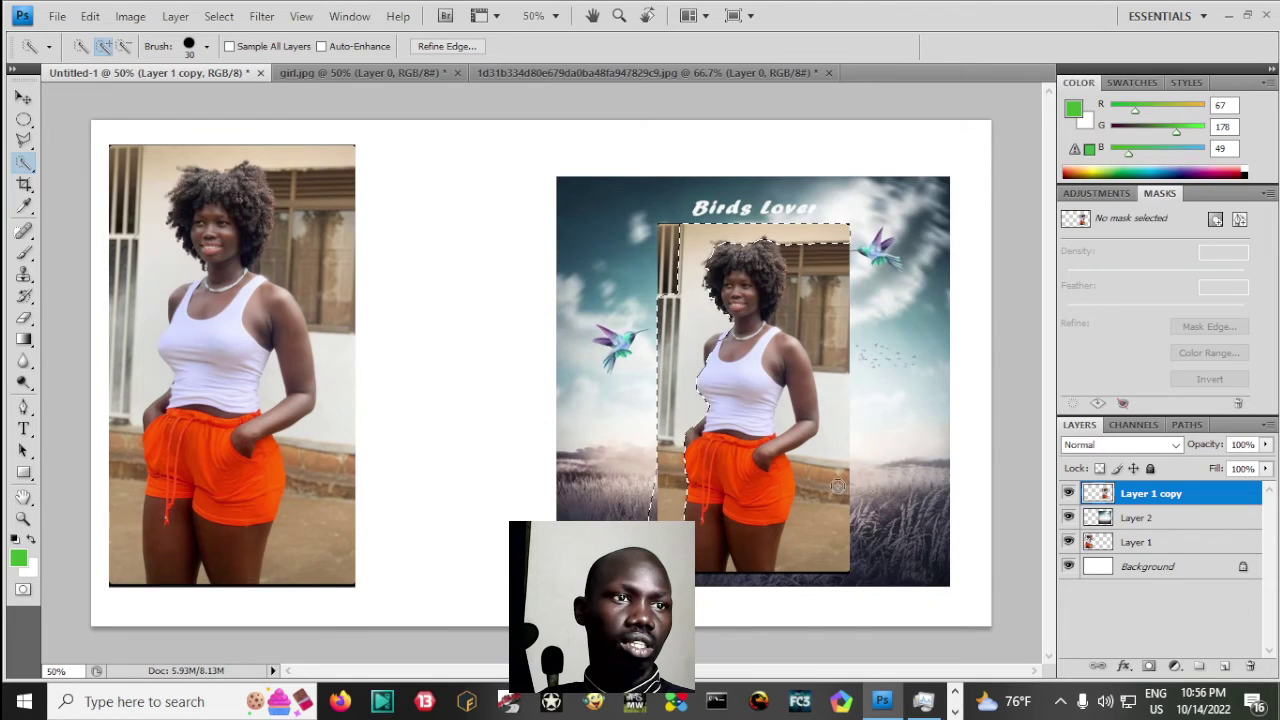
drag(826, 571, 840, 445)
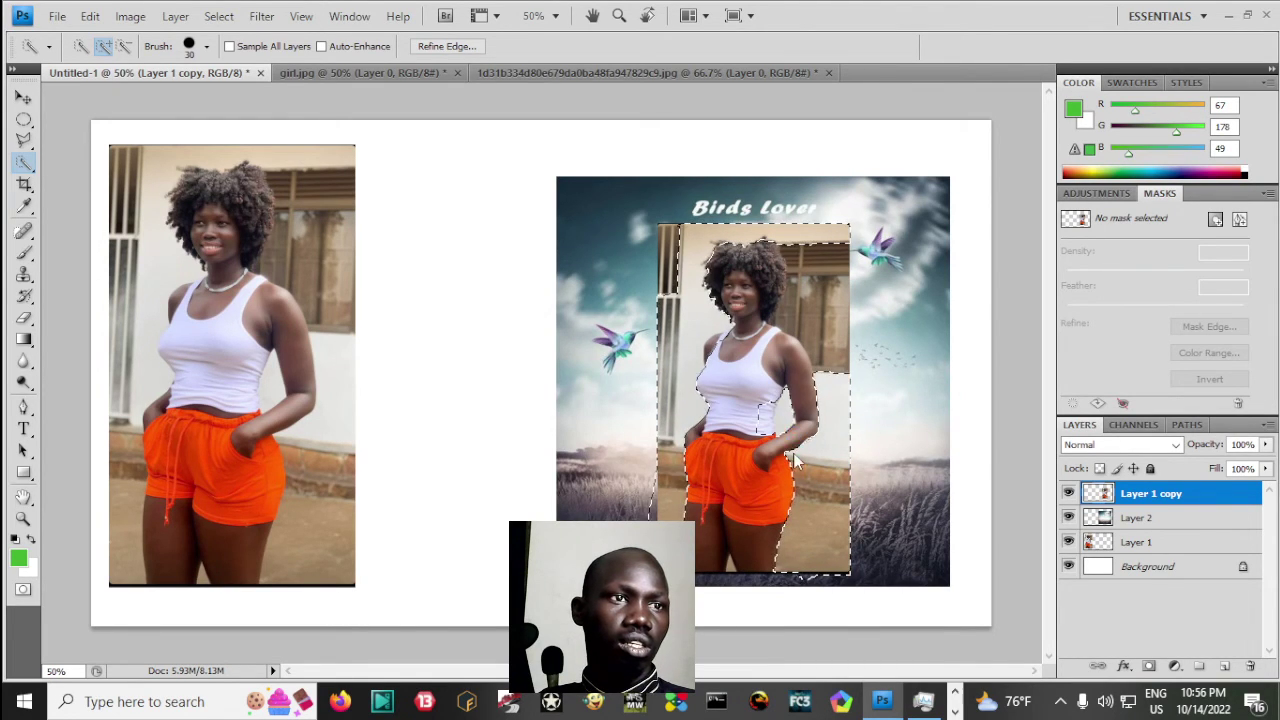
drag(840, 444, 791, 418)
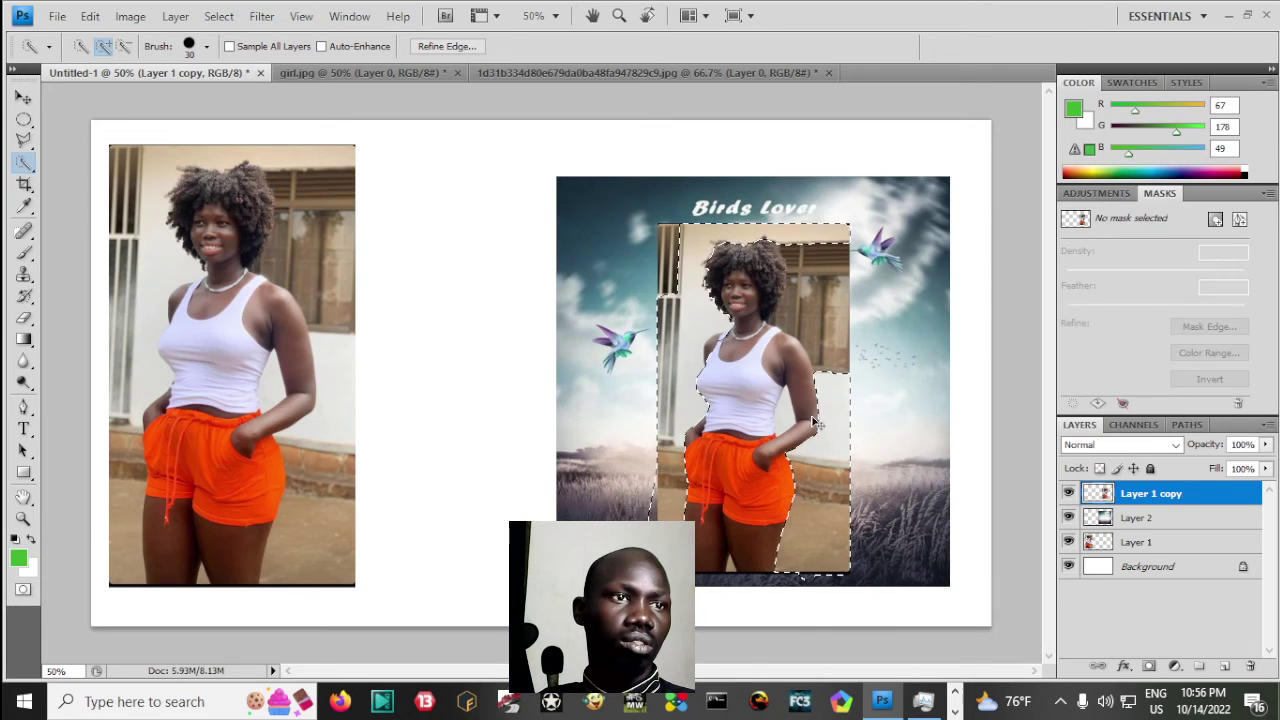
key(Delete)
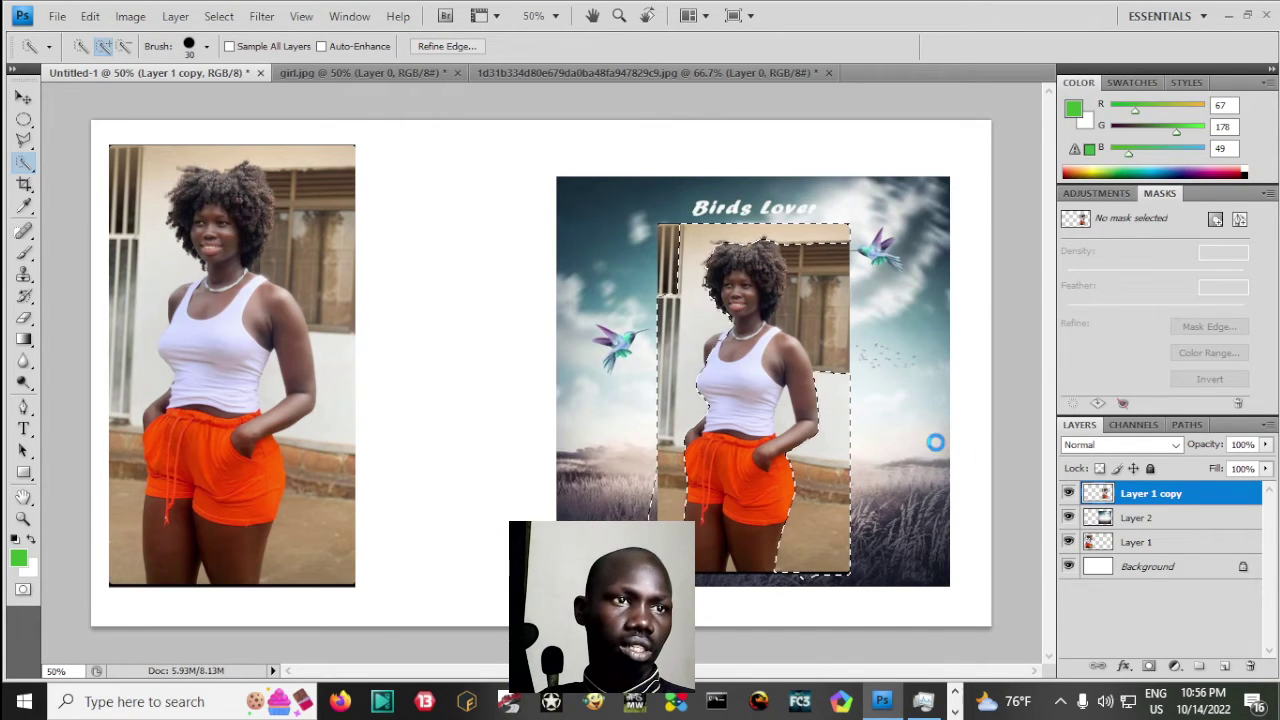
key(ctrl+d)
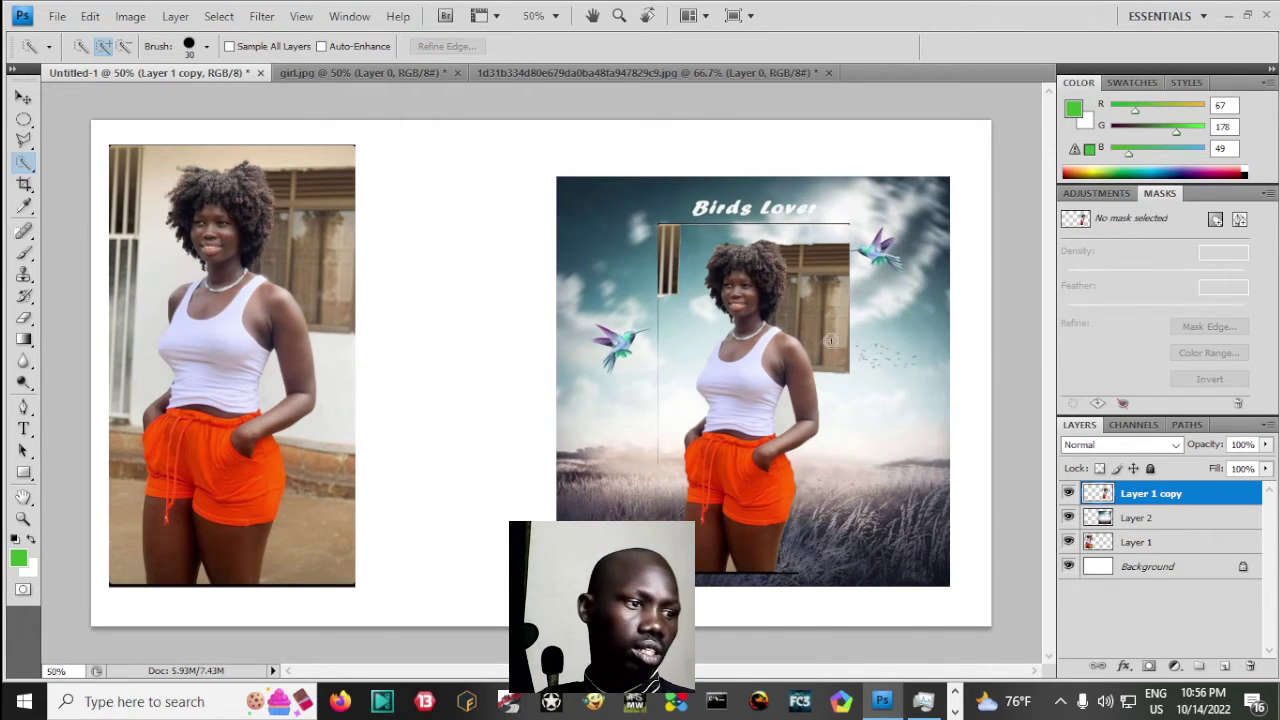
- Zoom in on the leftover window behind the girl copy's head
key(e)
key(z)
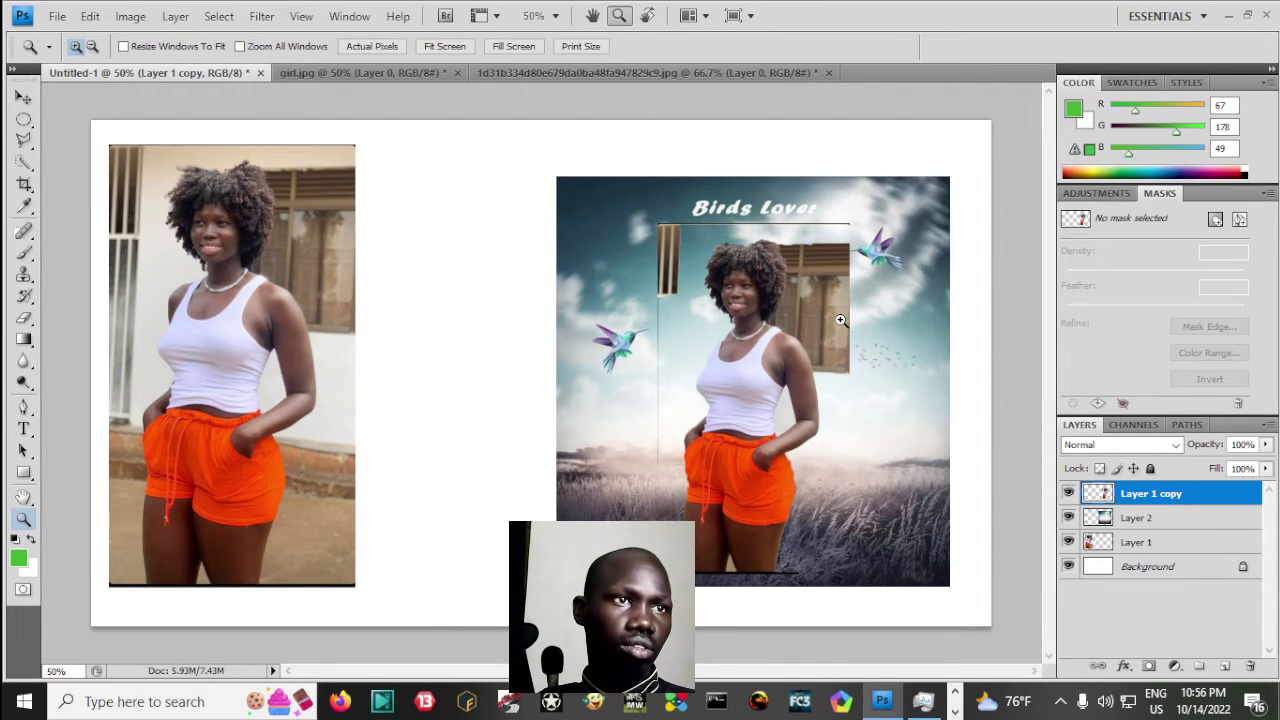
click(842, 316)
click(833, 284)
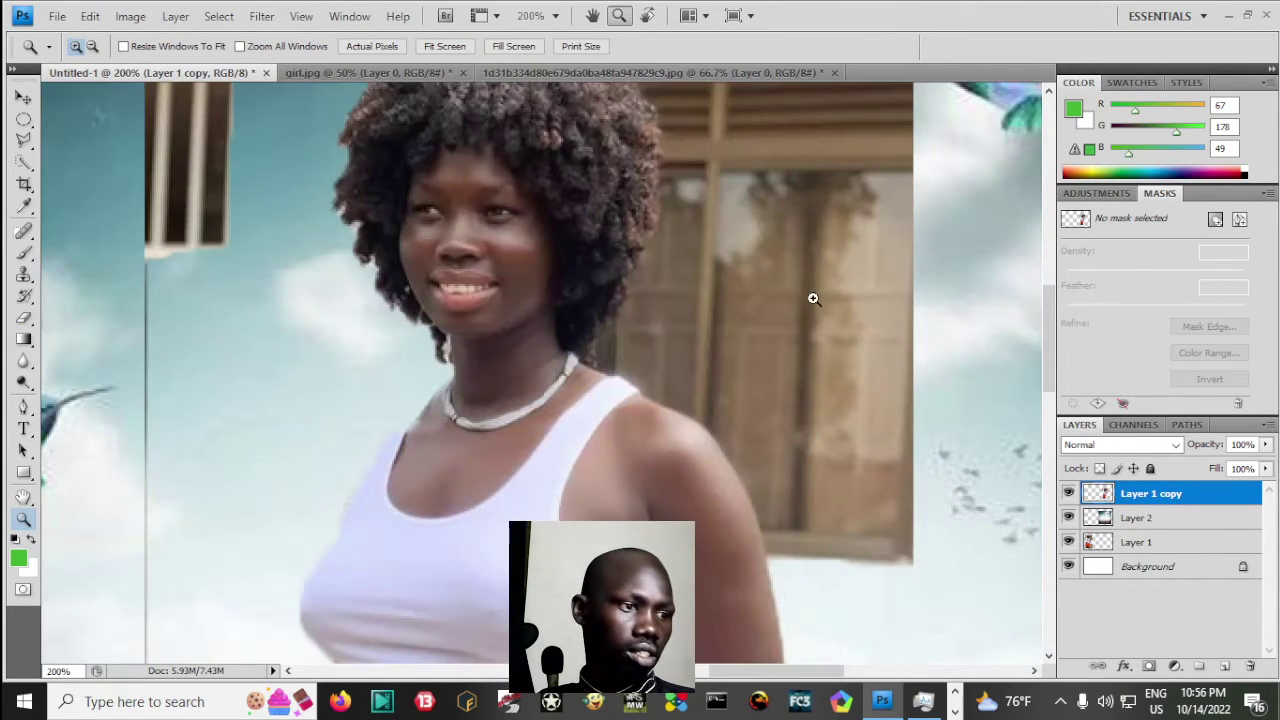
key(e)
scroll(791, 311, up, 1)
scroll(790, 313, up, 1)
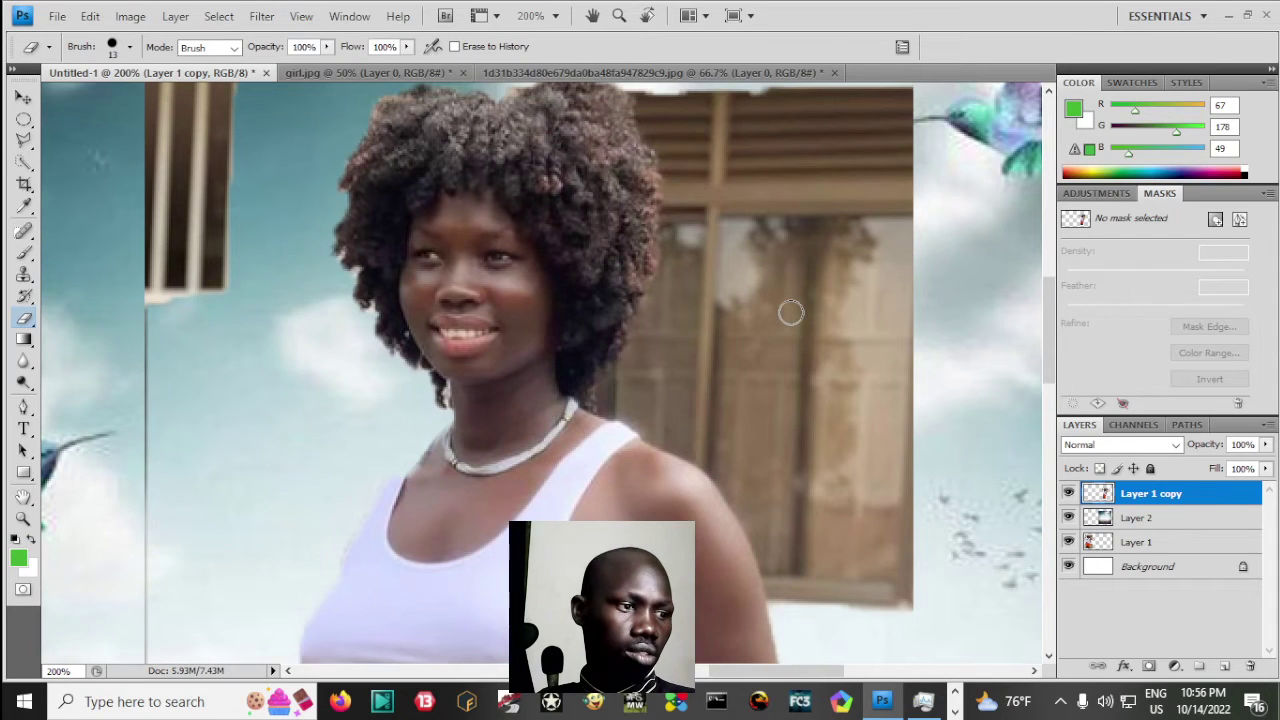
- Erase the bottom of the brown door beside her shoulder with a 40 px eraser
key(bracketright)
key(bracketright)
key(bracketright)
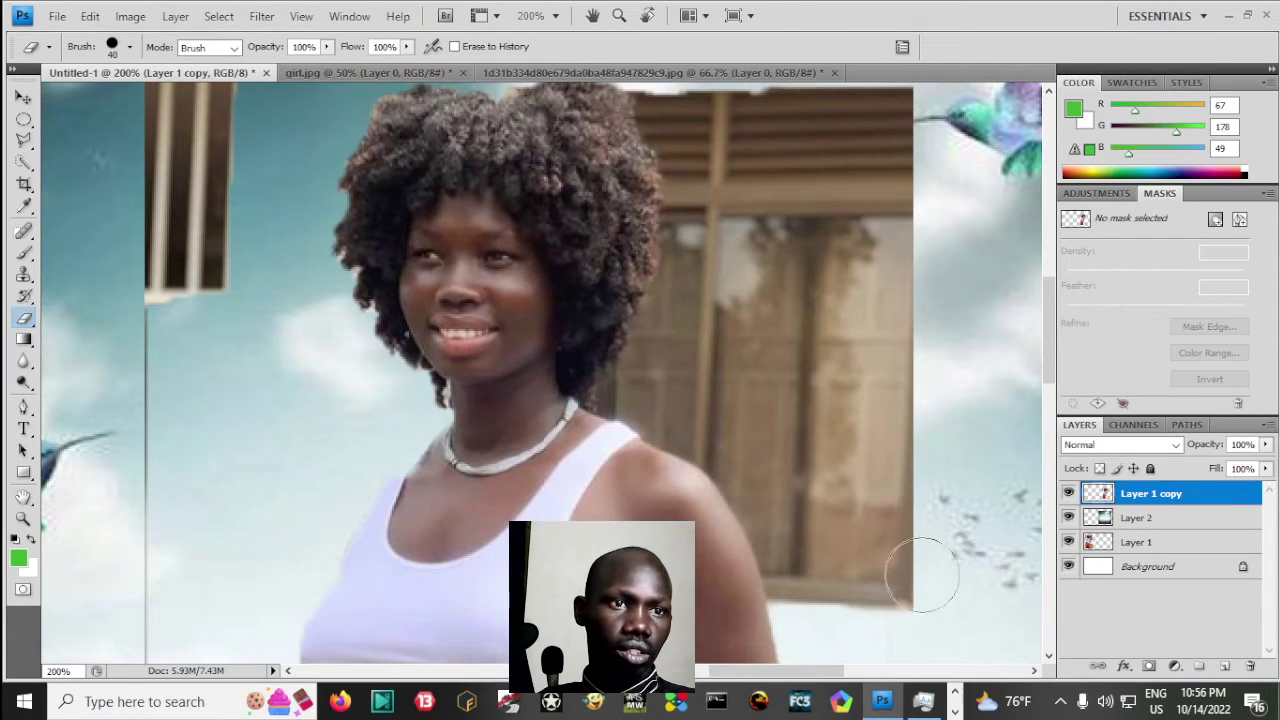
mouse_move(895, 592)
mouse_down()
mouse_move(797, 558)
mouse_move(809, 596)
mouse_move(731, 442)
mouse_up()
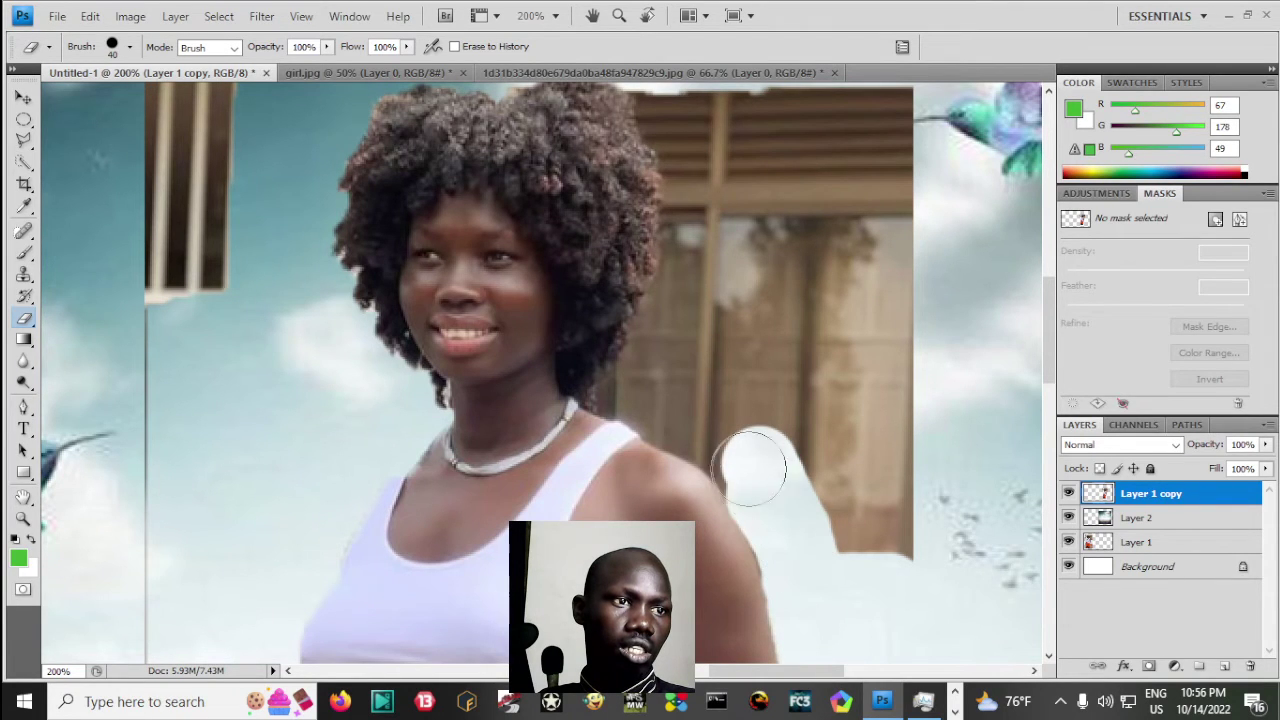
drag(731, 442, 808, 551)
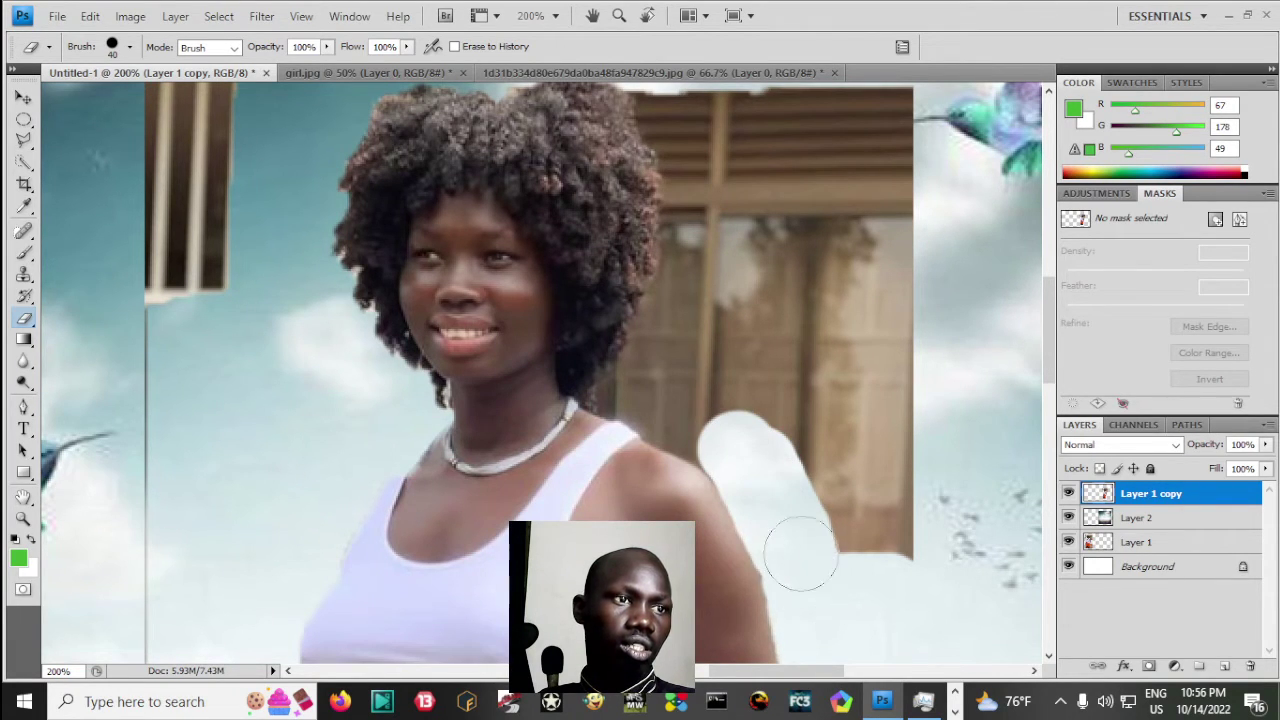
key(p)
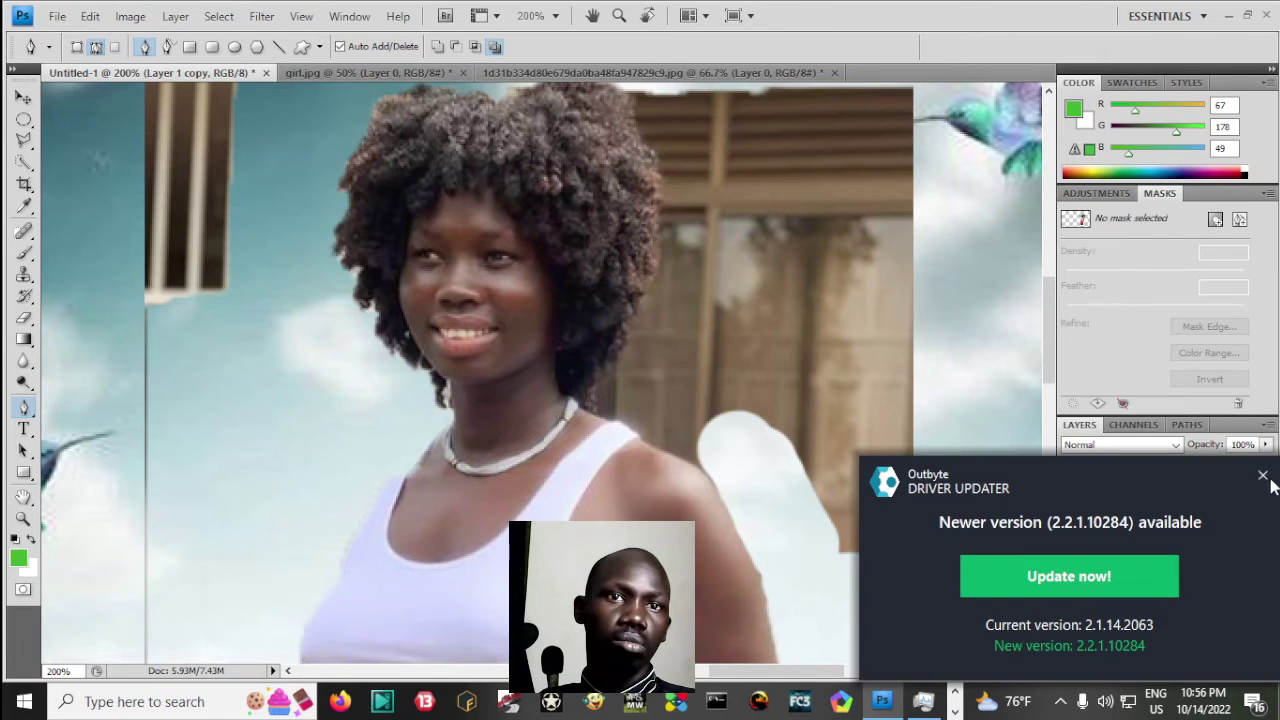
- Dismiss the driver update popup and undo the last pen anchors along the hair
click(1263, 477)
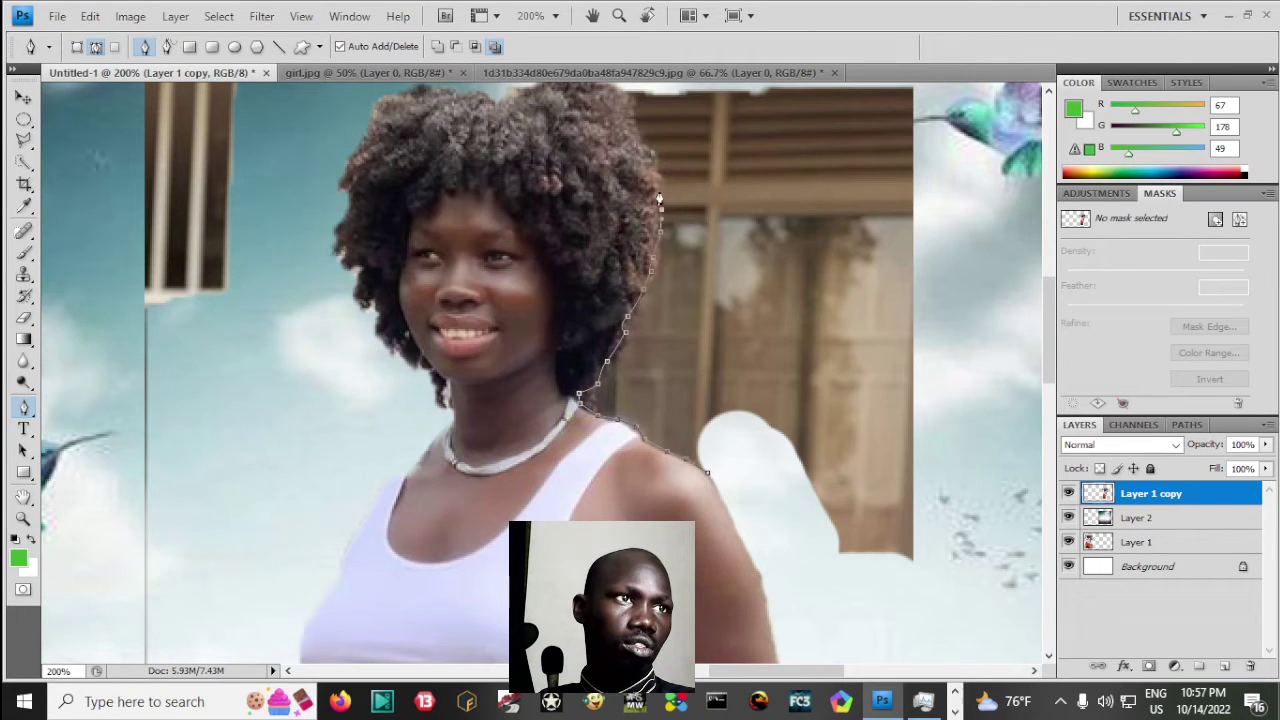
scroll(629, 150, up, 3)
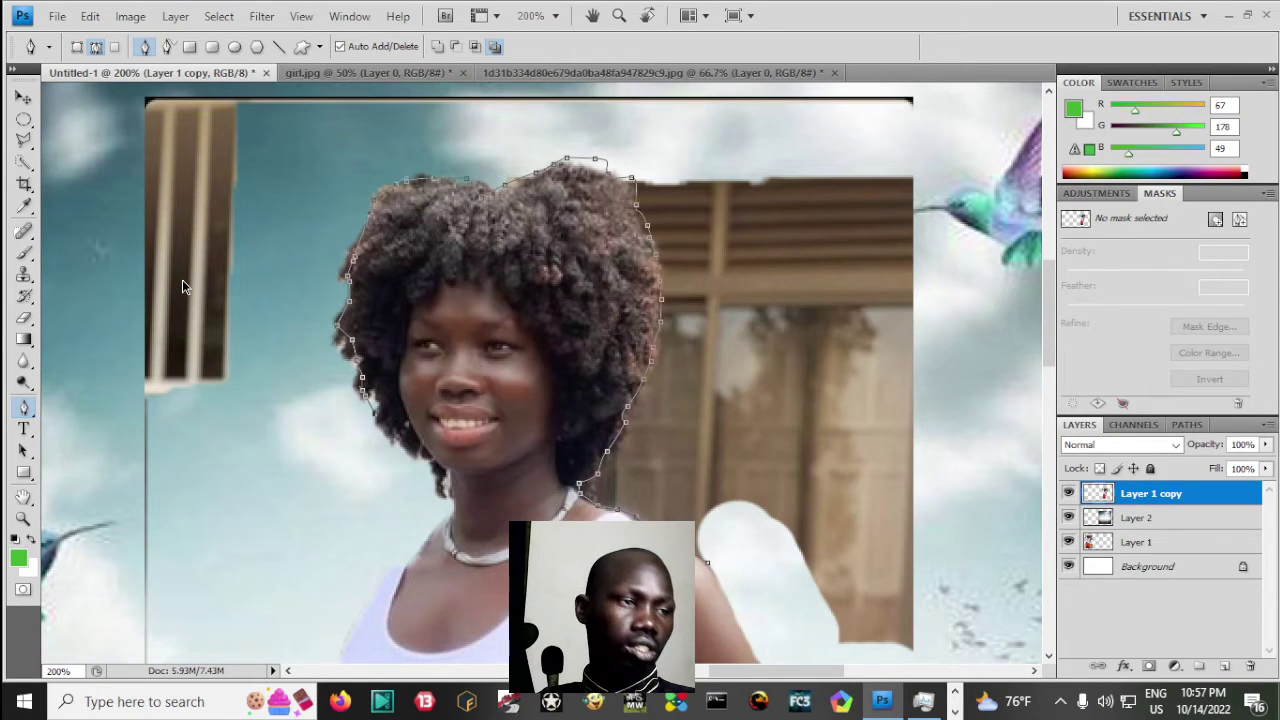
key(ctrl+alt+z)
key(ctrl+alt+z)
key(ctrl+alt+z)
key(ctrl+alt+z)
key(ctrl+alt+z)
key(ctrl+alt+z)
key(ctrl+alt+z)
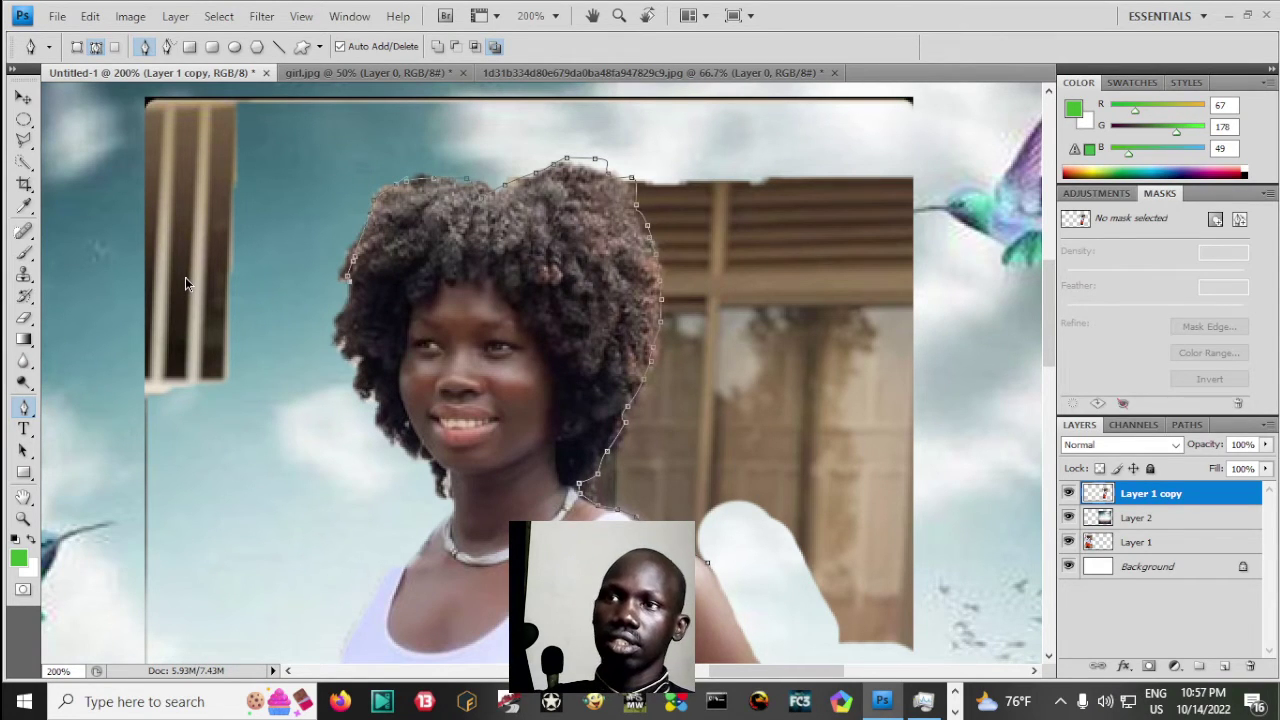
key(ctrl+alt+z)
key(ctrl+alt+z)
key(ctrl+alt+z)
key(ctrl+alt+z)
key(ctrl+alt+z)
key(ctrl+alt+z)
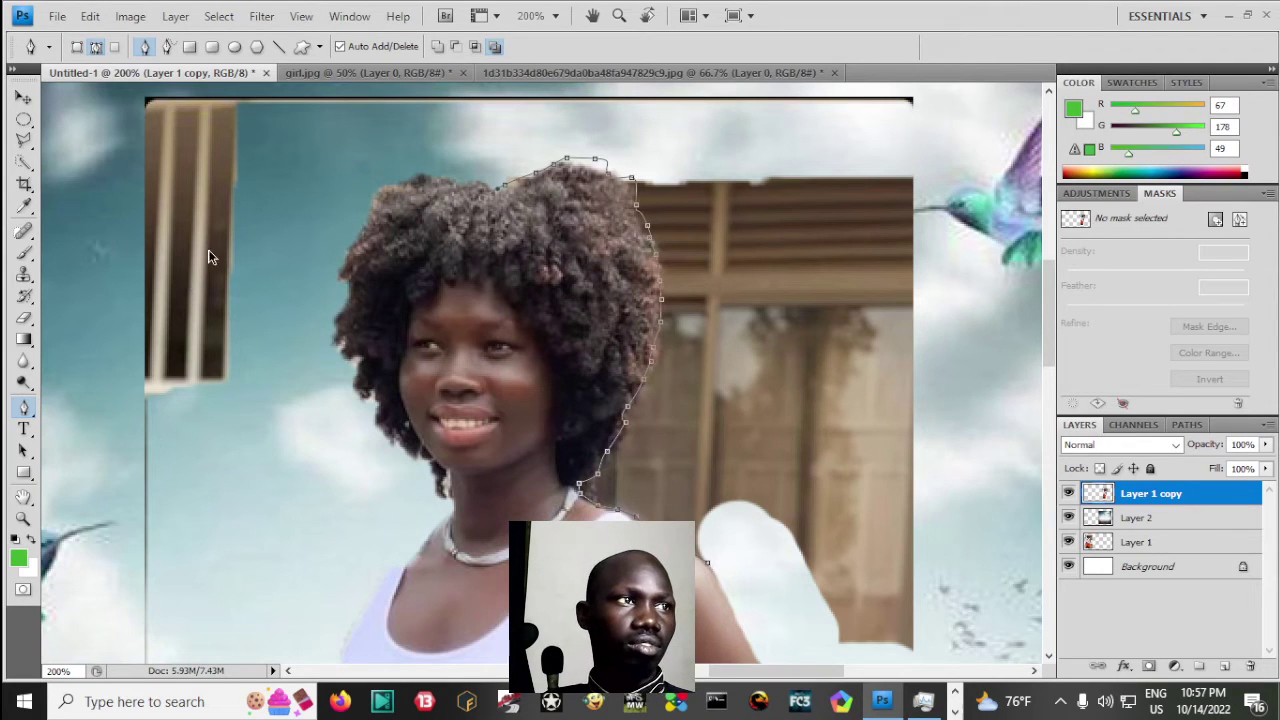
- Trace the pen path across the sky above the hair and down the right side
click(491, 142)
click(553, 109)
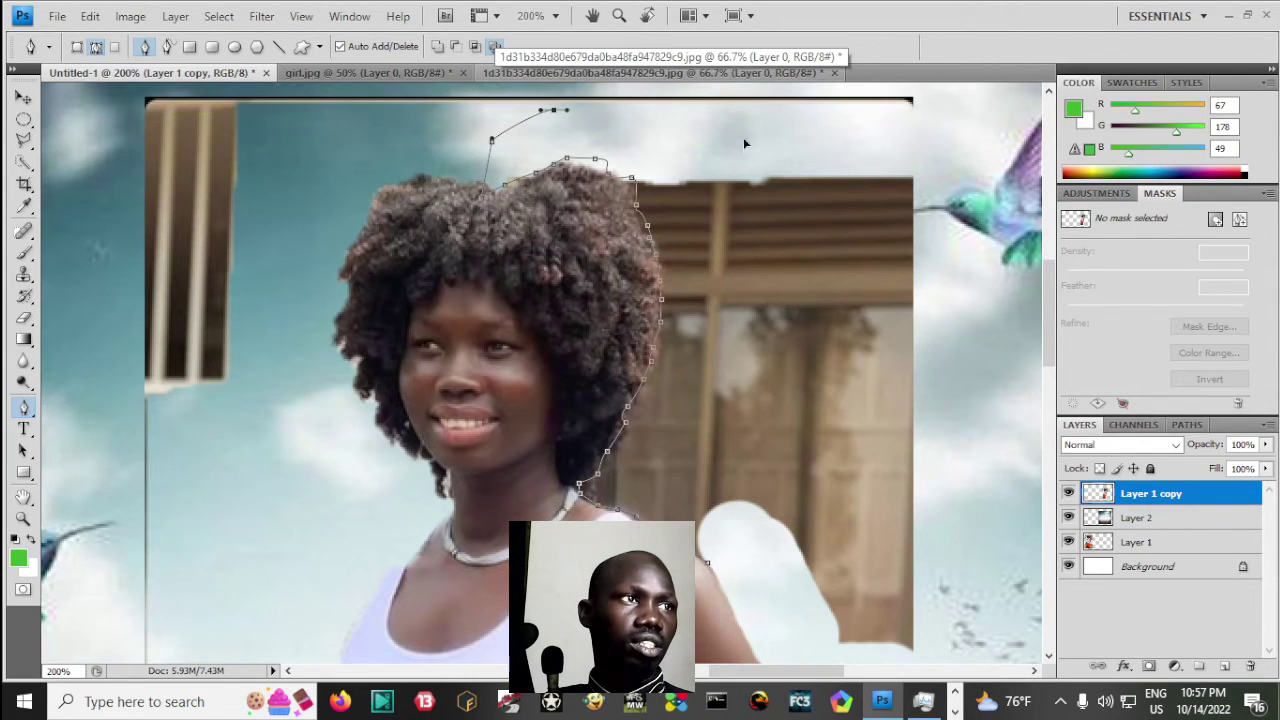
click(697, 116)
click(754, 144)
click(799, 171)
click(897, 133)
click(998, 155)
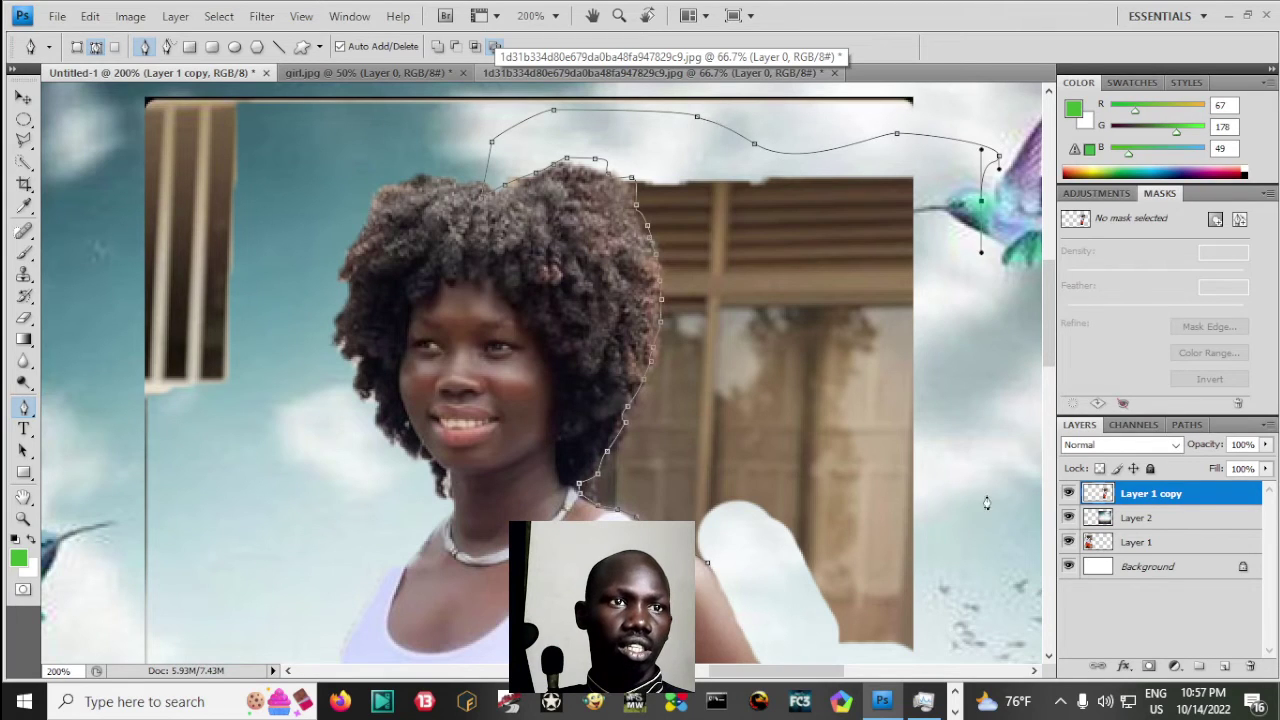
click(985, 401)
- Continue the path along the bottom edge and close it at the shoulder
click(986, 483)
click(981, 600)
scroll(941, 637, down, 1)
click(855, 648)
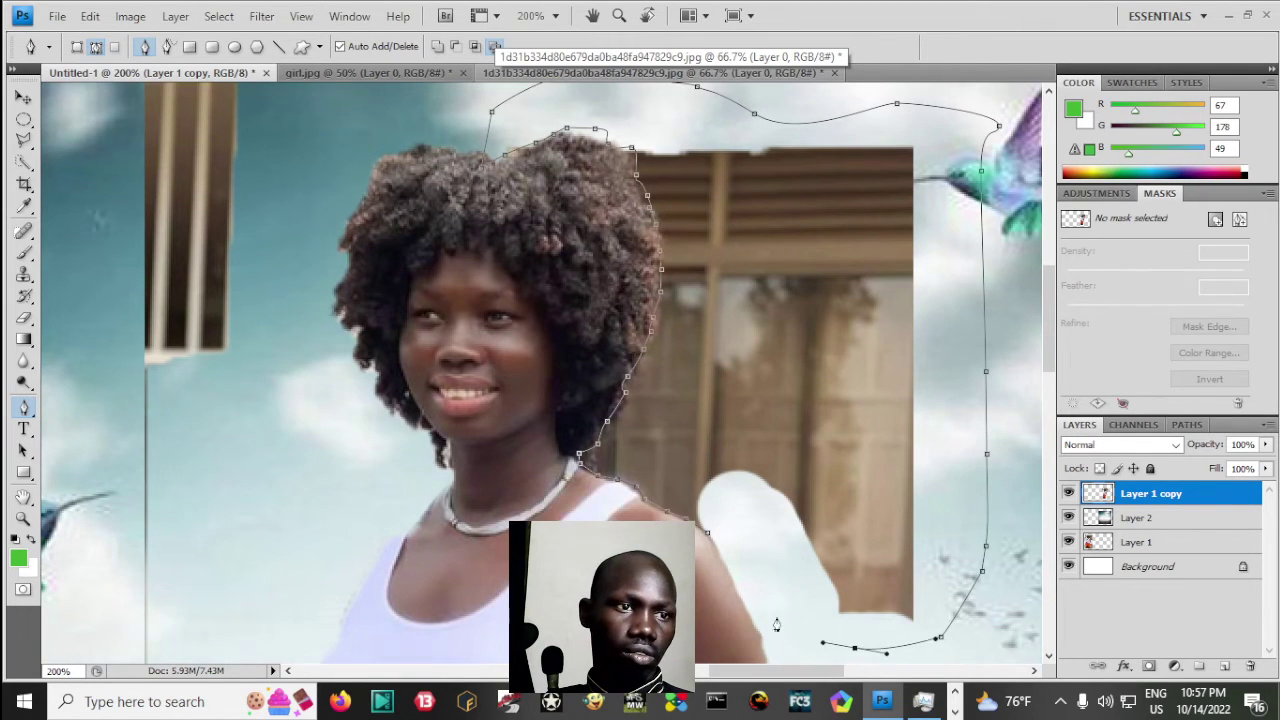
click(793, 636)
click(762, 597)
click(707, 541)
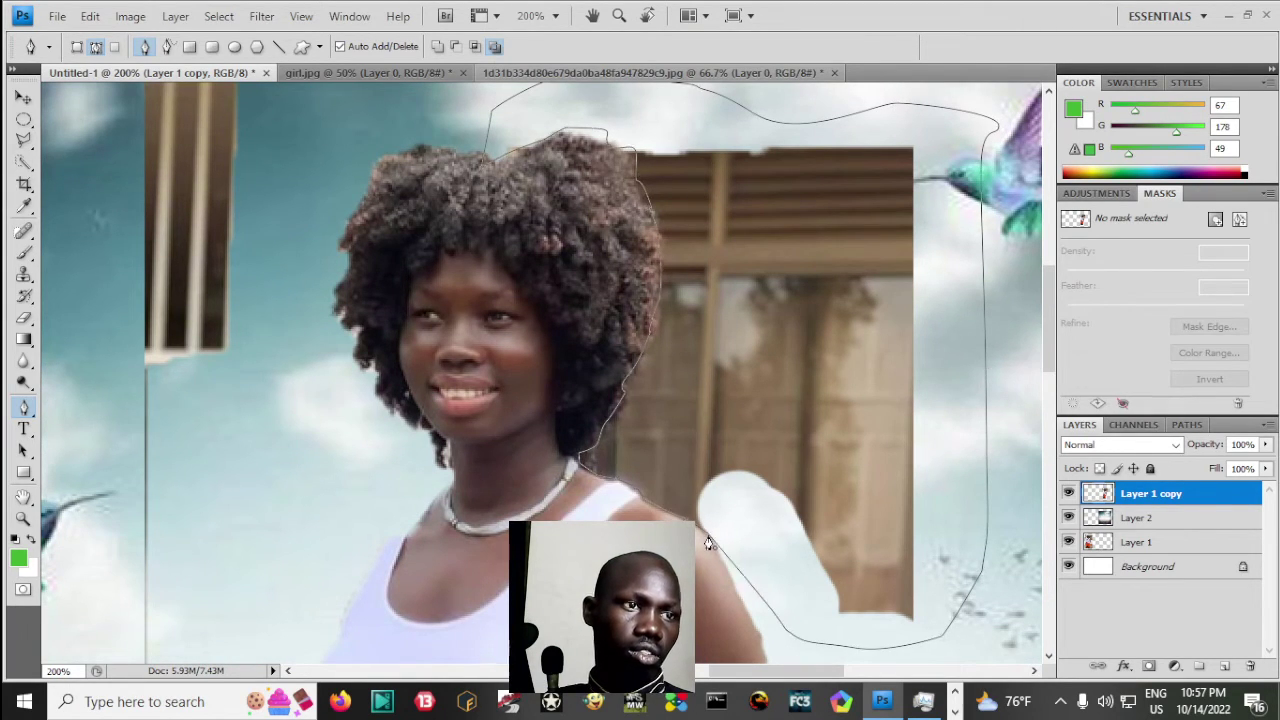
- Load the path as a selection, feather it 2.5 px, delete the door and deselect
key(ctrl+Return)
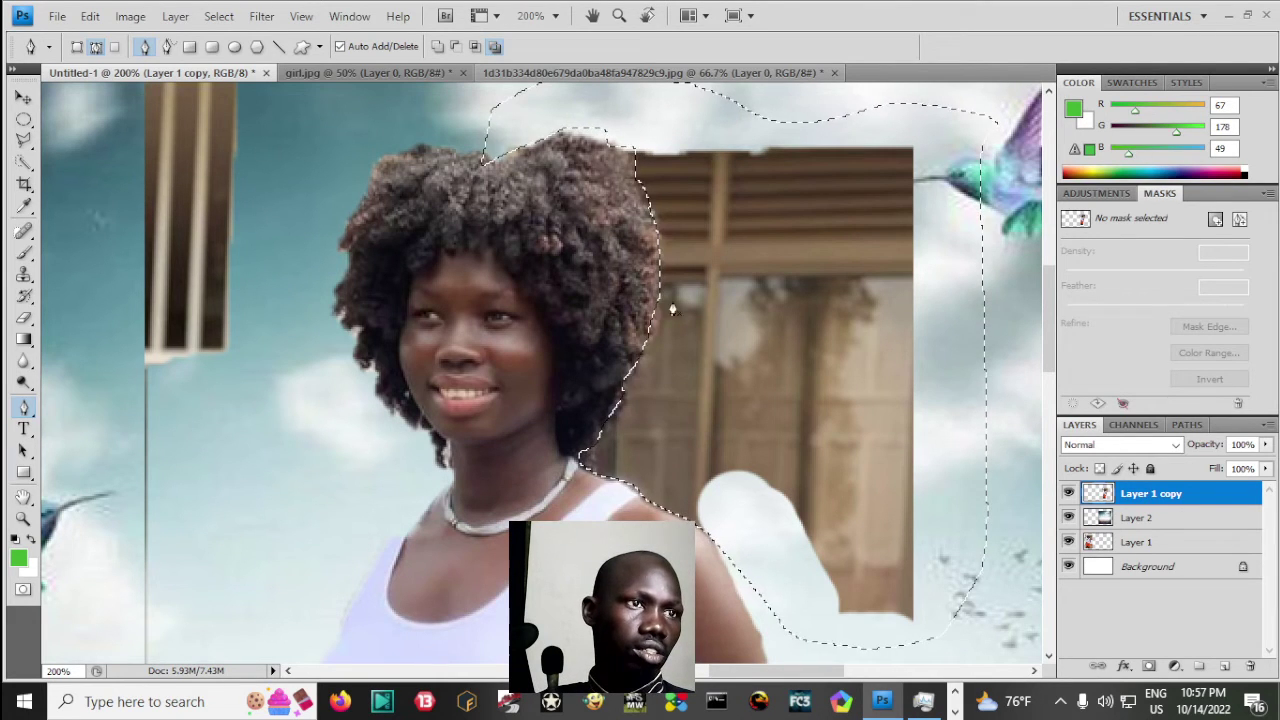
key(w)
right_click(722, 318)
click(765, 371)
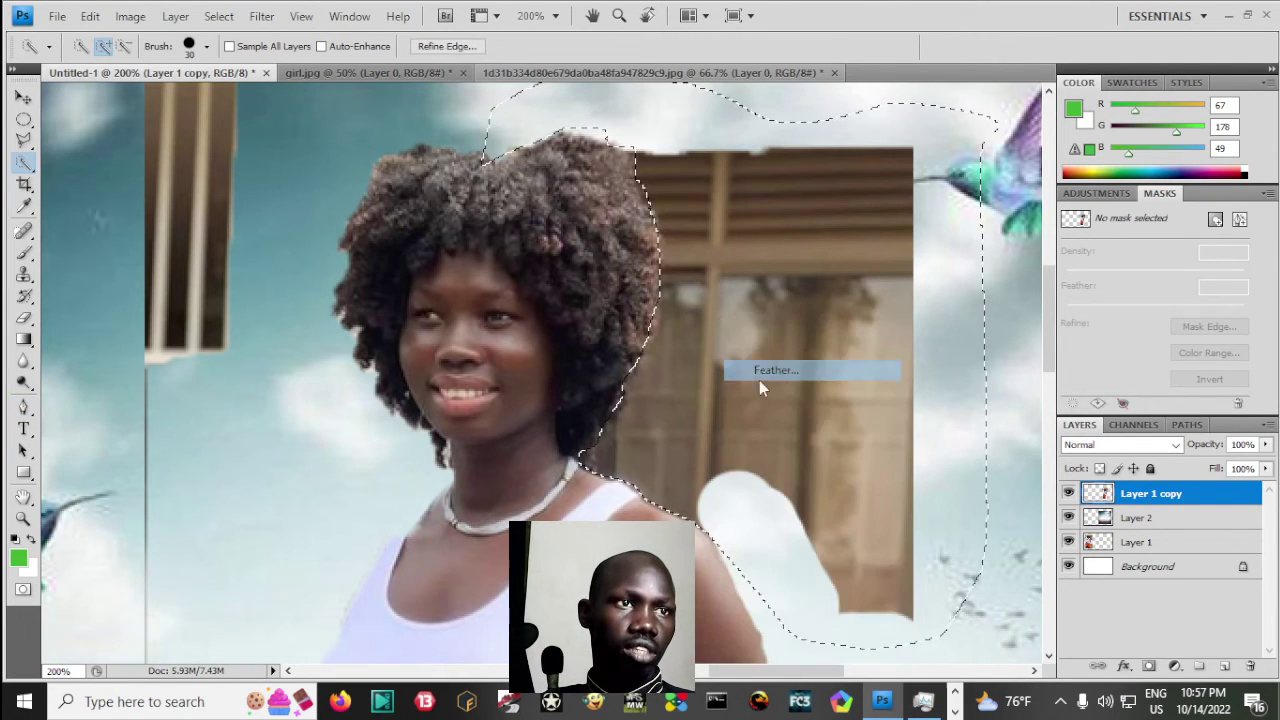
text(2)
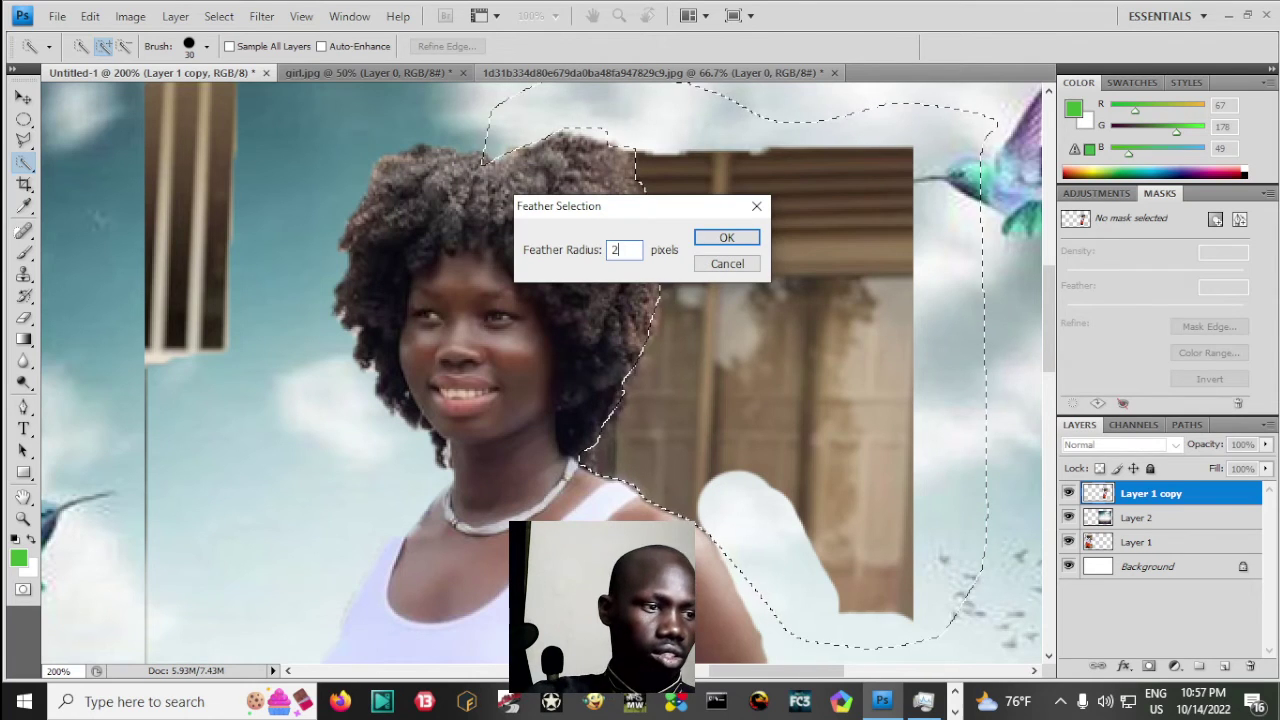
text(.5)
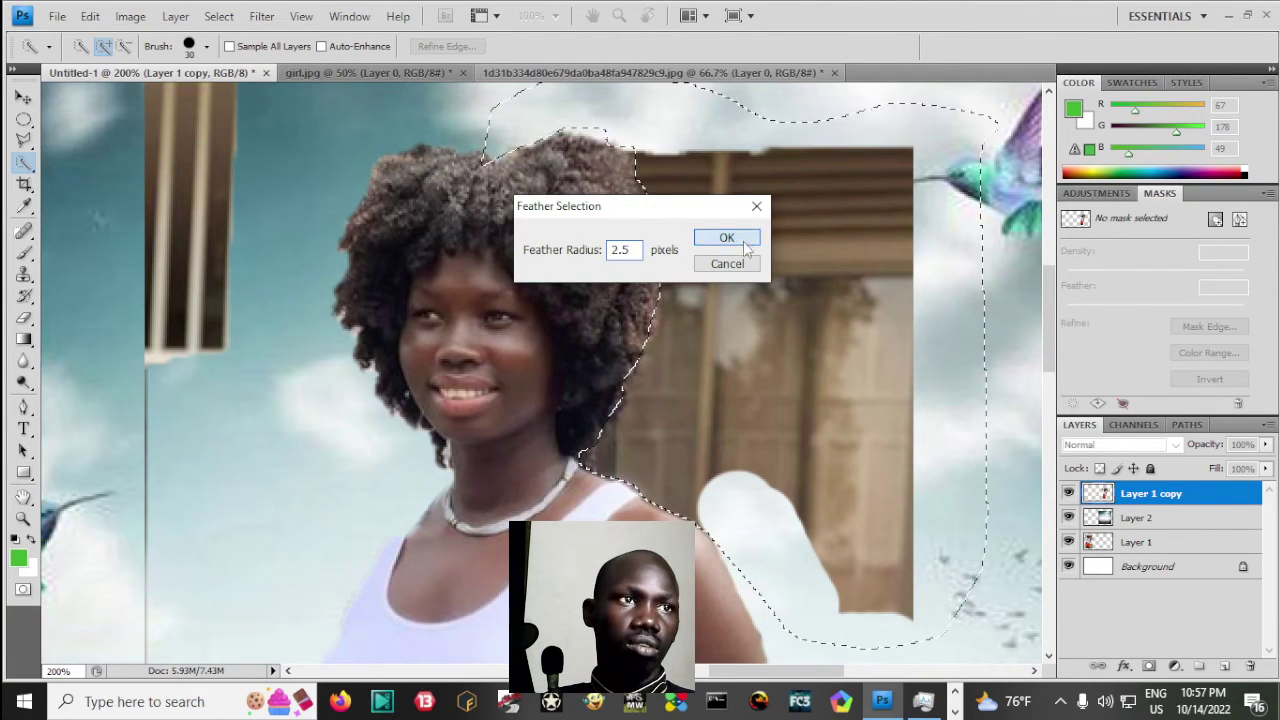
click(727, 238)
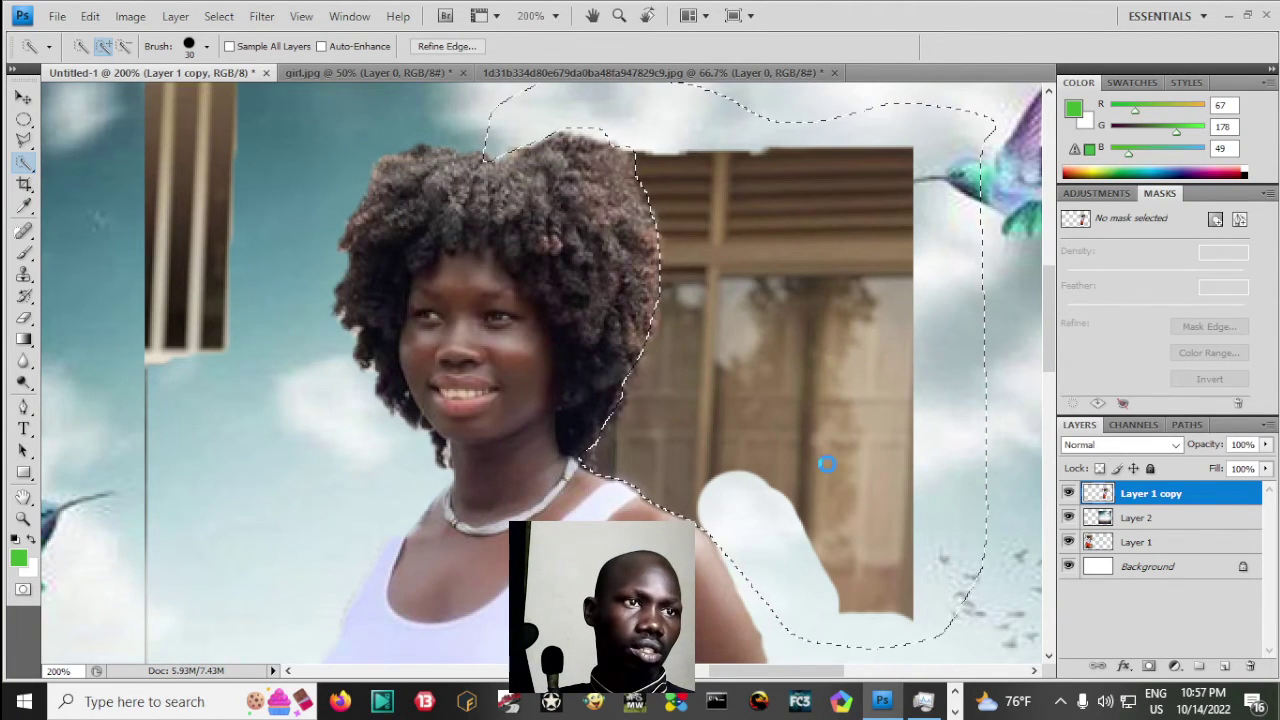
key(Delete)
key(ctrl+d)
- Zoom the view to fit the whole document on screen
scroll(803, 449, down, 2)
scroll(800, 440, up, 1)
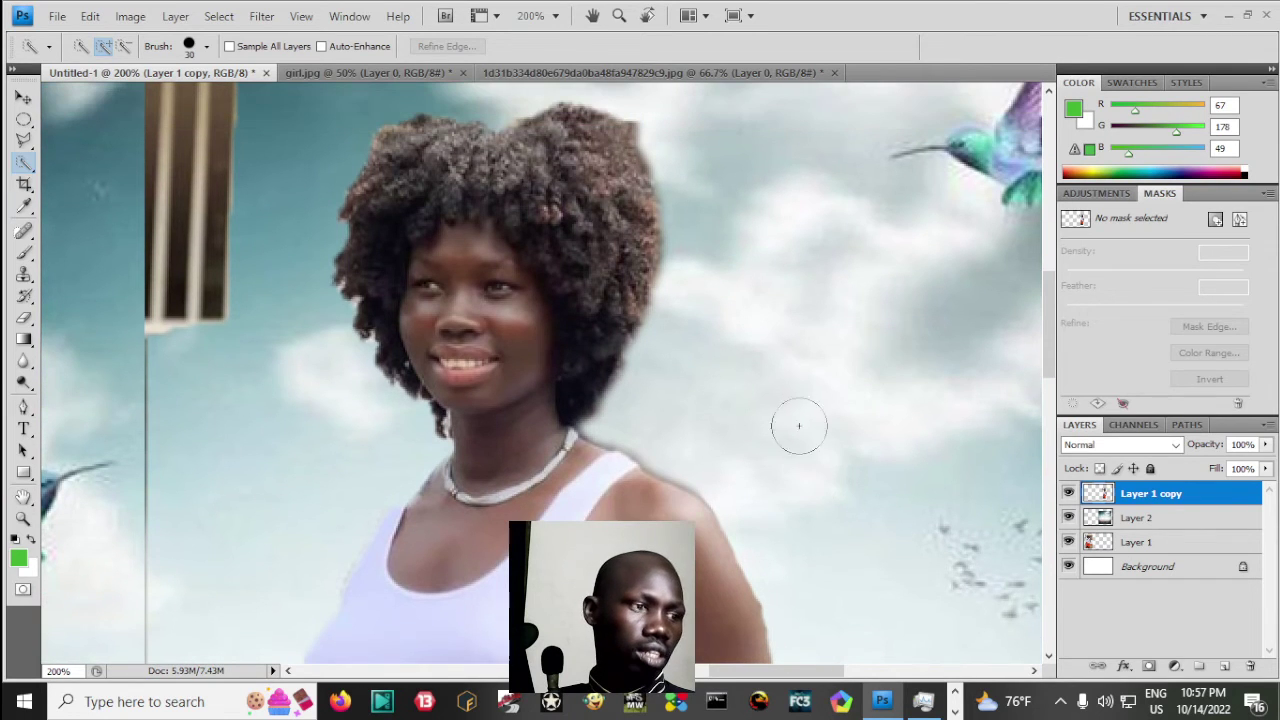
key(z)
click(513, 46)
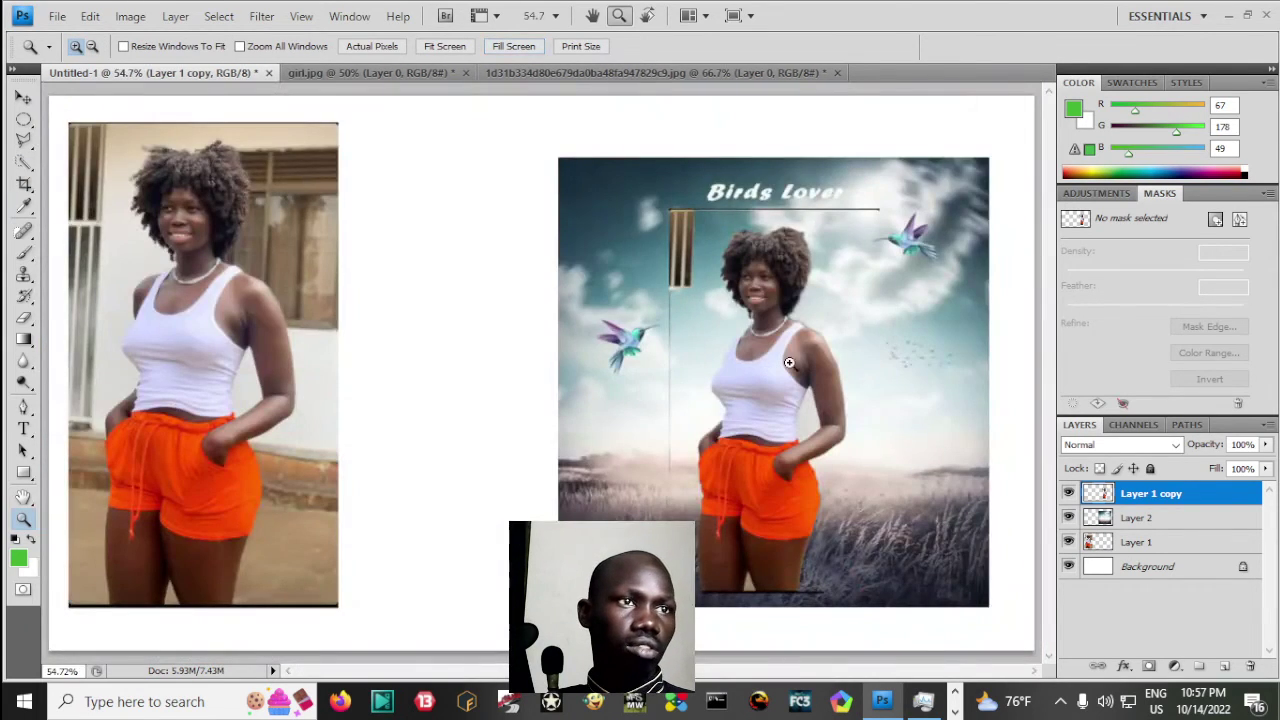
- Nudge the woman slightly down and zoom in to 100% near the pole
click(24, 97)
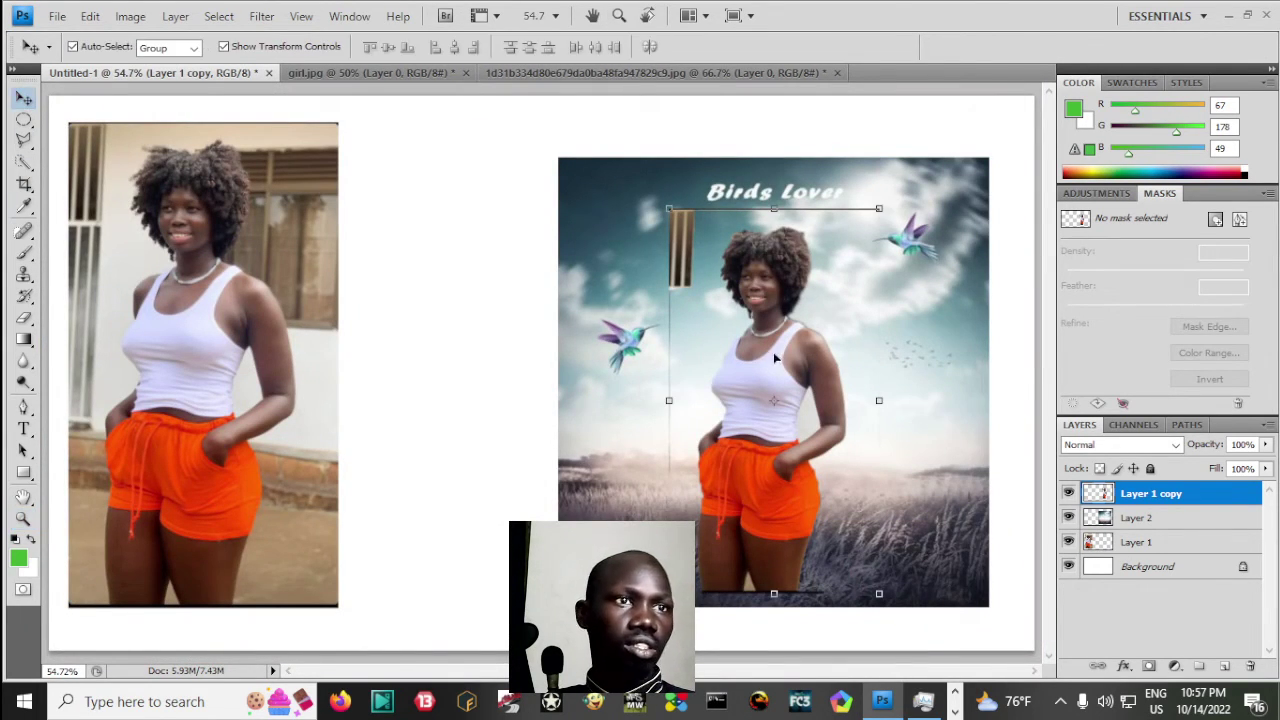
mouse_move(780, 338)
mouse_down()
mouse_move(723, 403)
mouse_move(780, 350)
mouse_up()
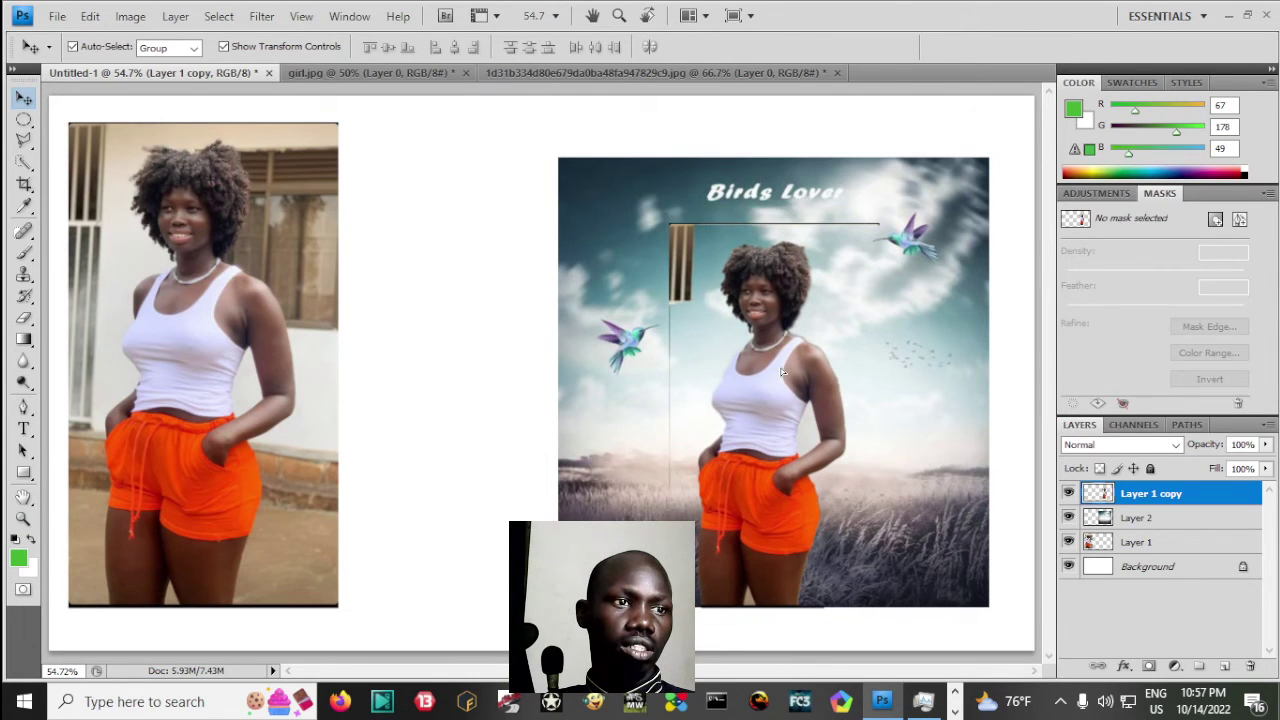
key(z)
click(695, 262)
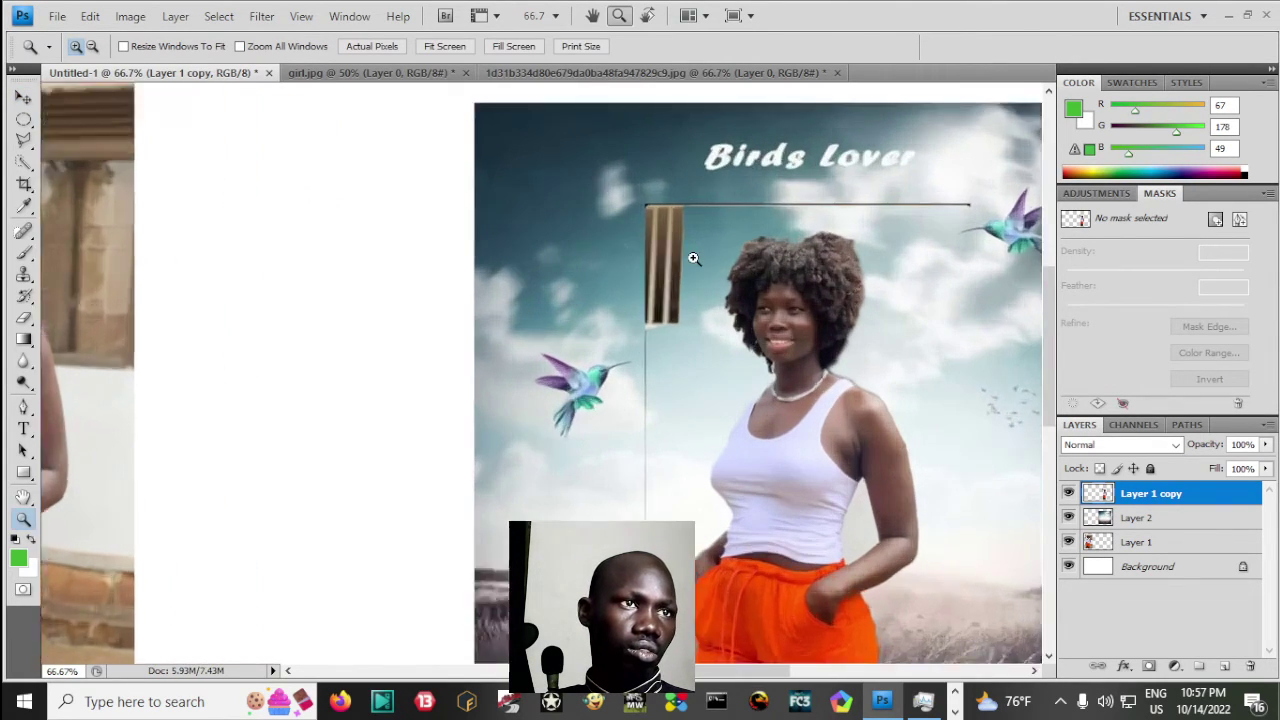
click(693, 258)
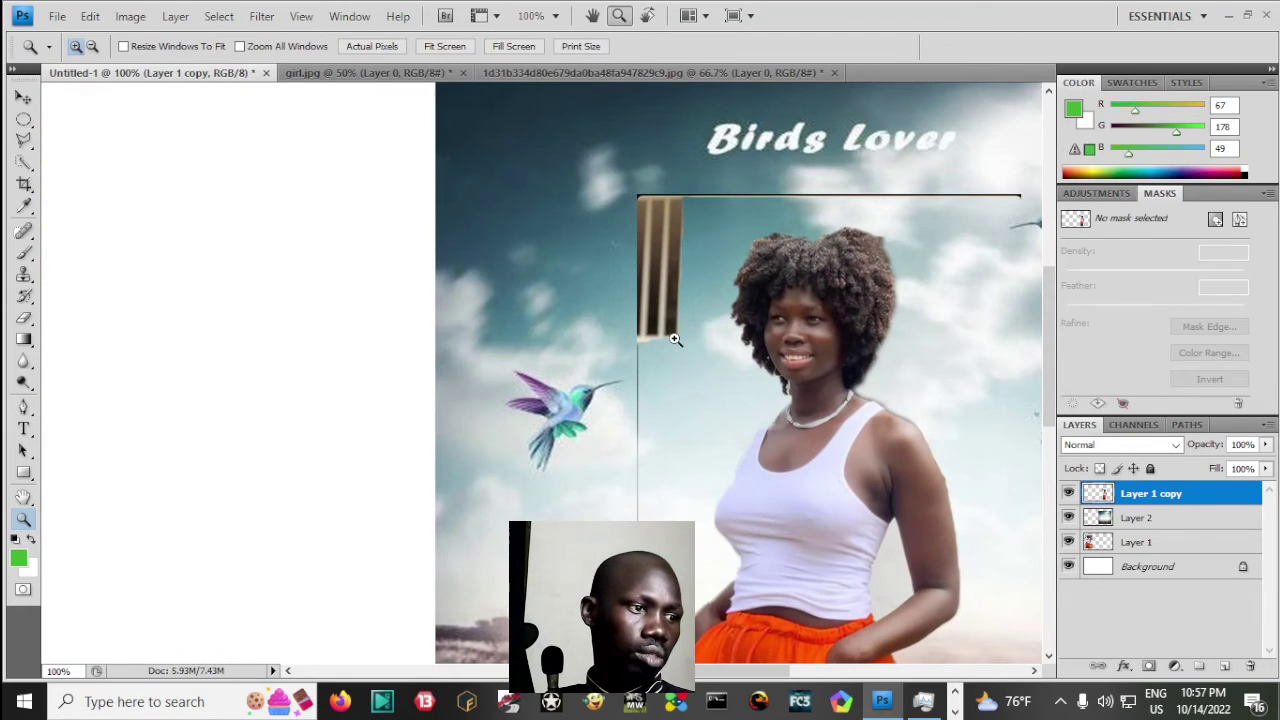
- Erase the leftover dark pole shape and line beside the girl
key(e)
mouse_move(660, 240)
mouse_down()
mouse_move(652, 200)
mouse_move(637, 223)
mouse_move(655, 290)
mouse_move(666, 214)
mouse_up()
drag(640, 310, 648, 335)
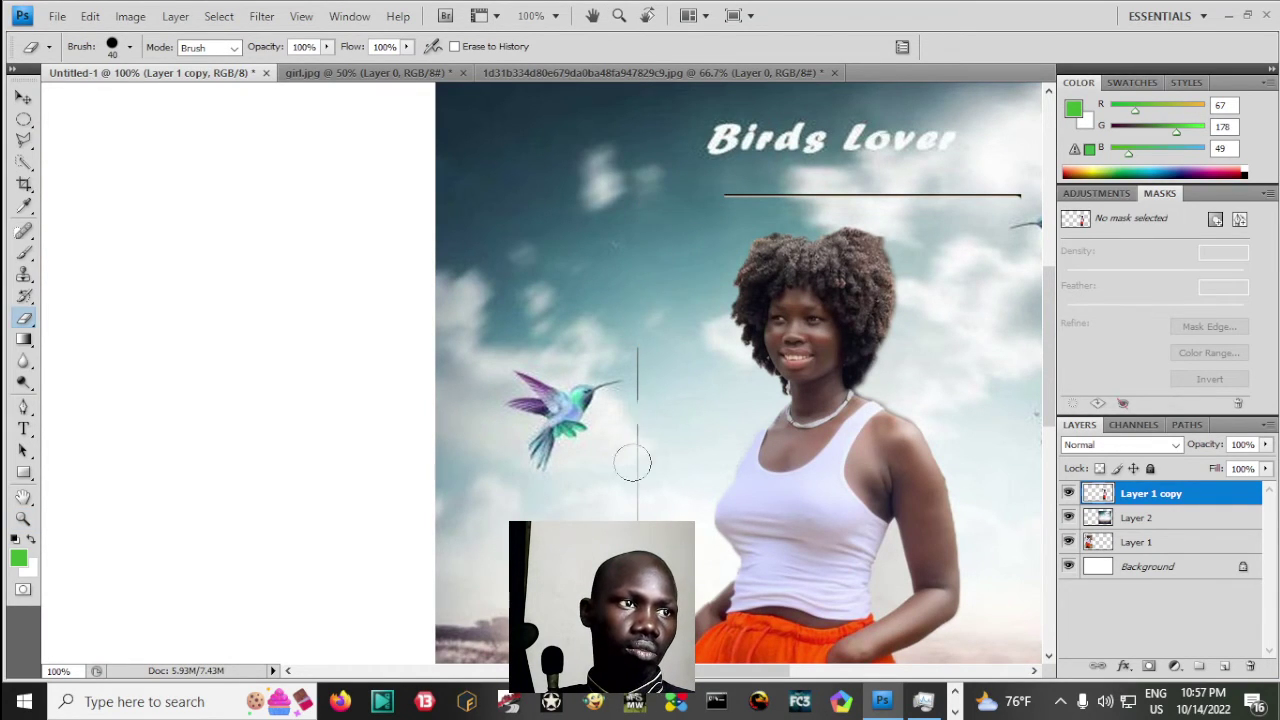
drag(632, 462, 636, 294)
scroll(630, 400, down, 3)
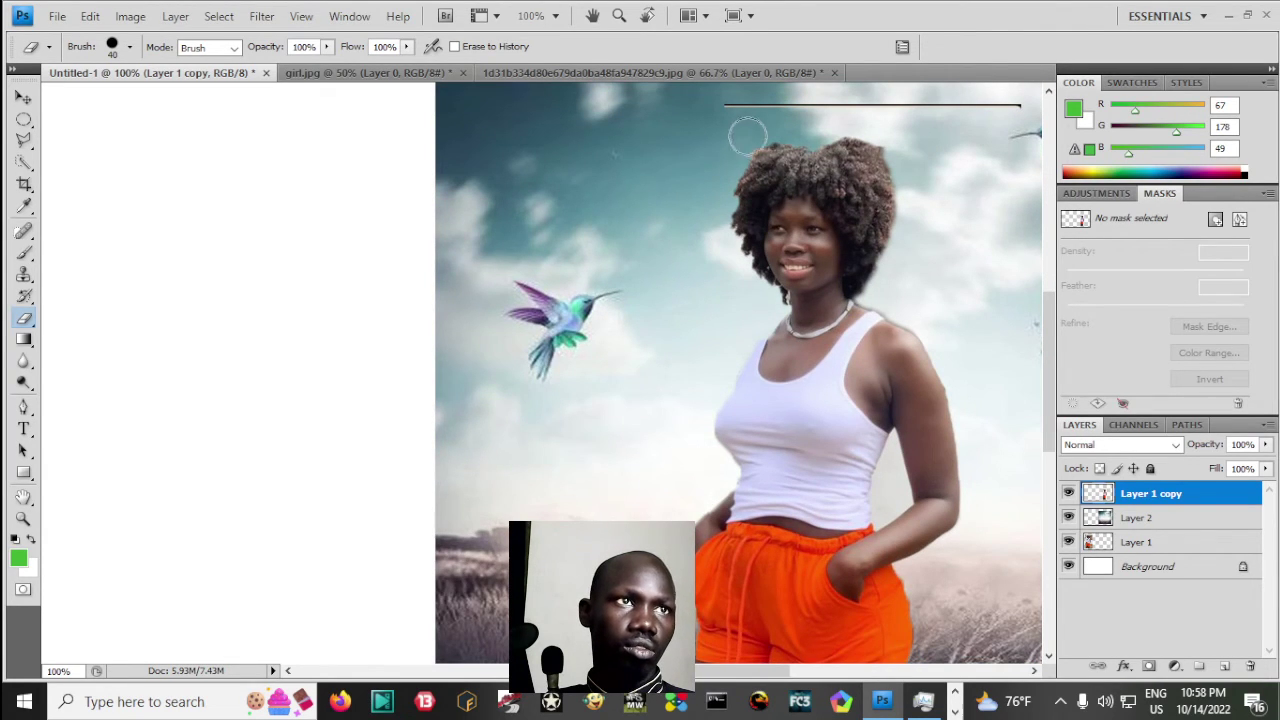
- Erase the stray dark line at the top of the sky and fit the document to screen
drag(729, 105, 1018, 104)
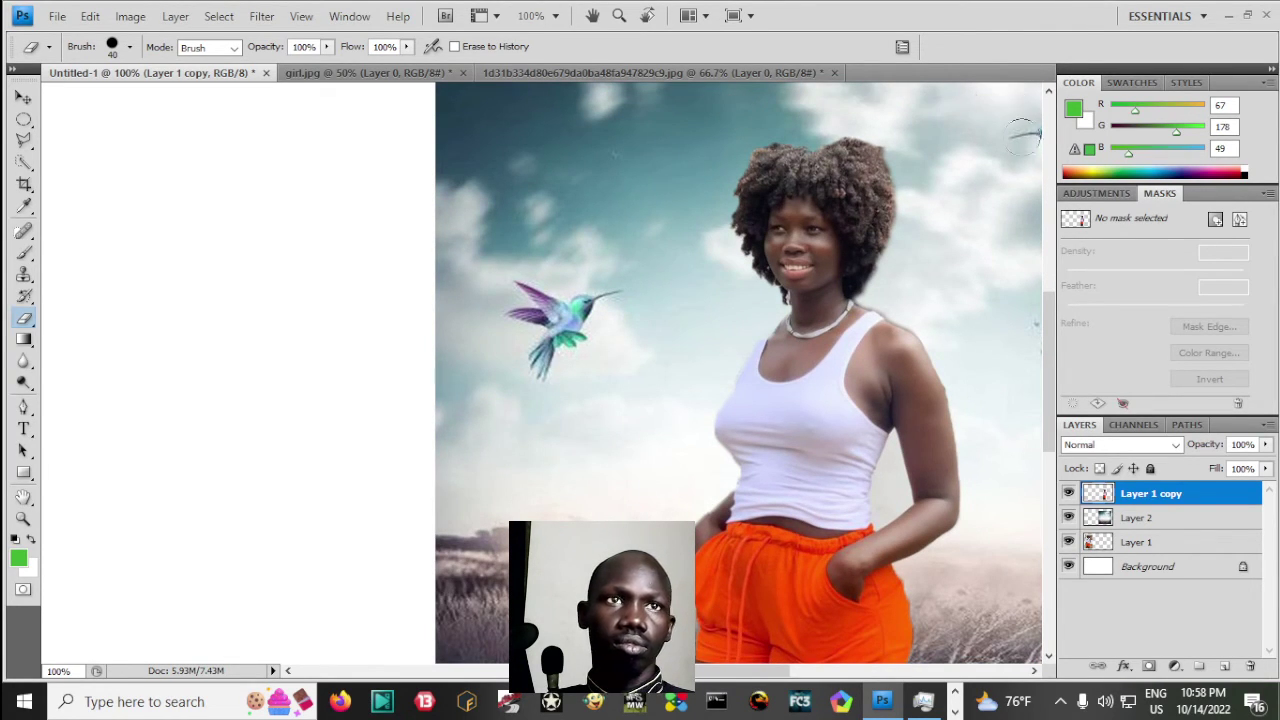
scroll(1000, 170, down, 1)
key(z)
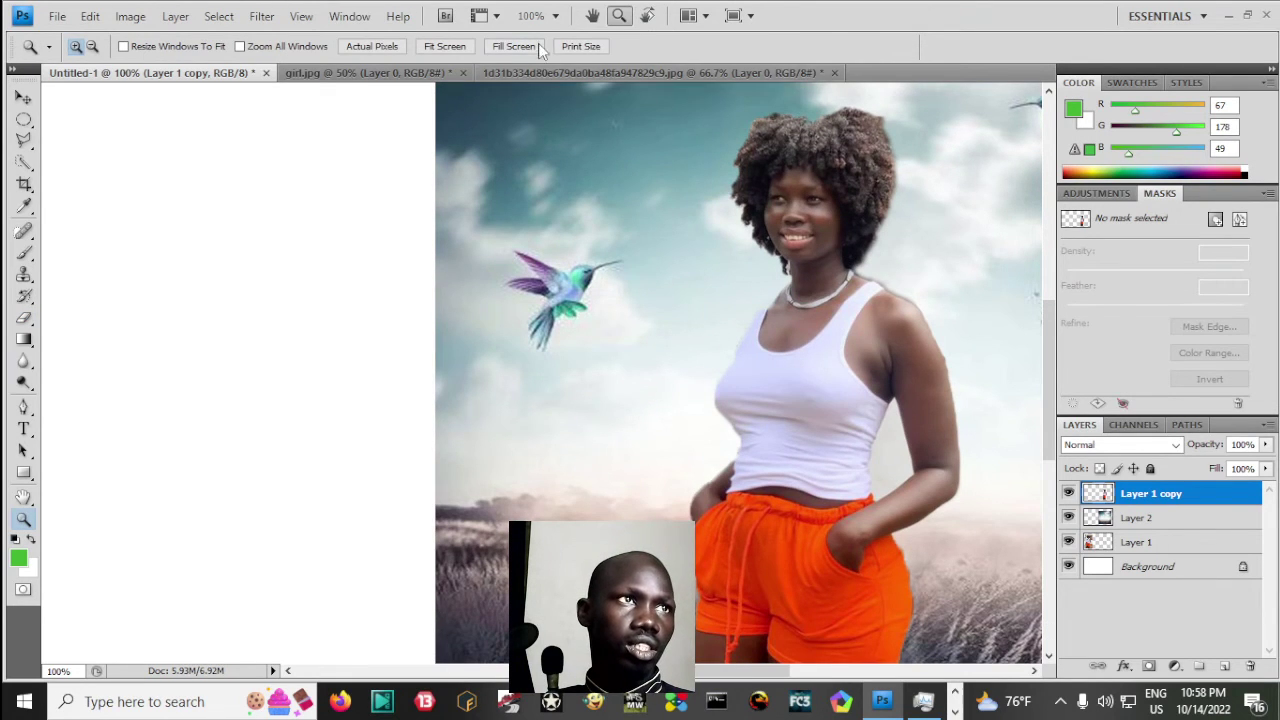
click(518, 47)
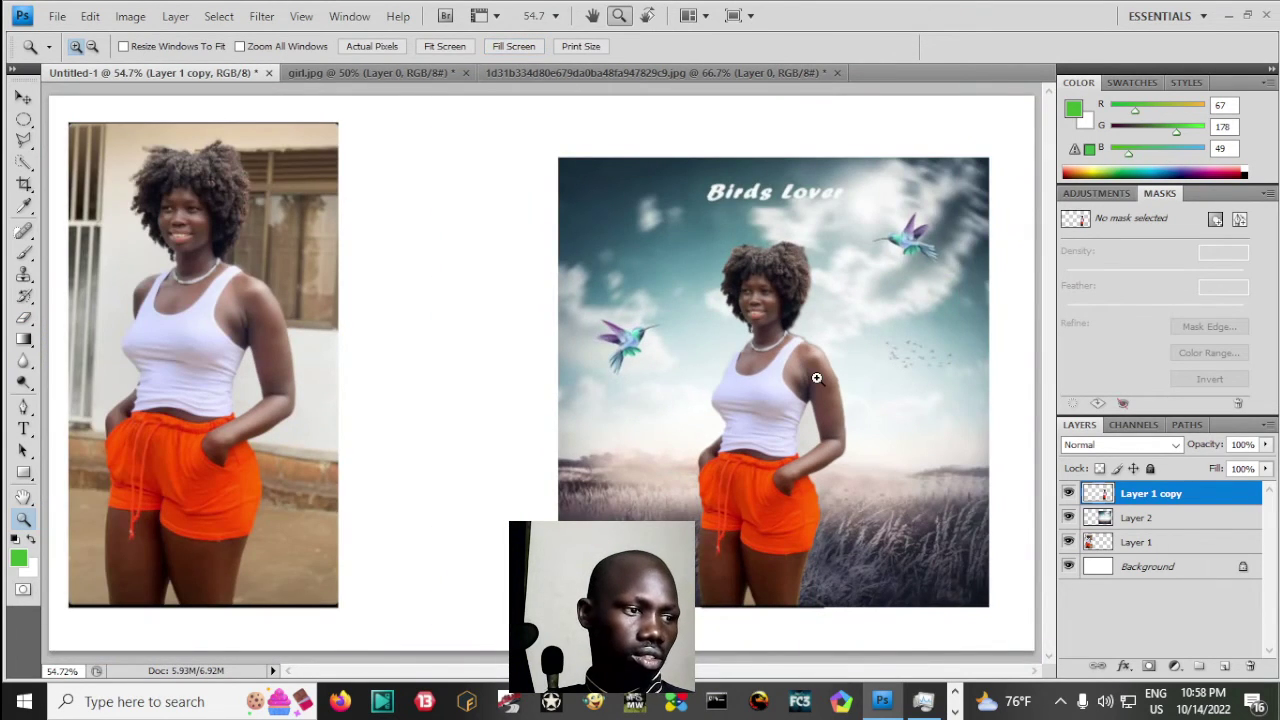
- Erase the bottom of the girl's legs with a soft 21 px tip sized to 62 px
key(e)
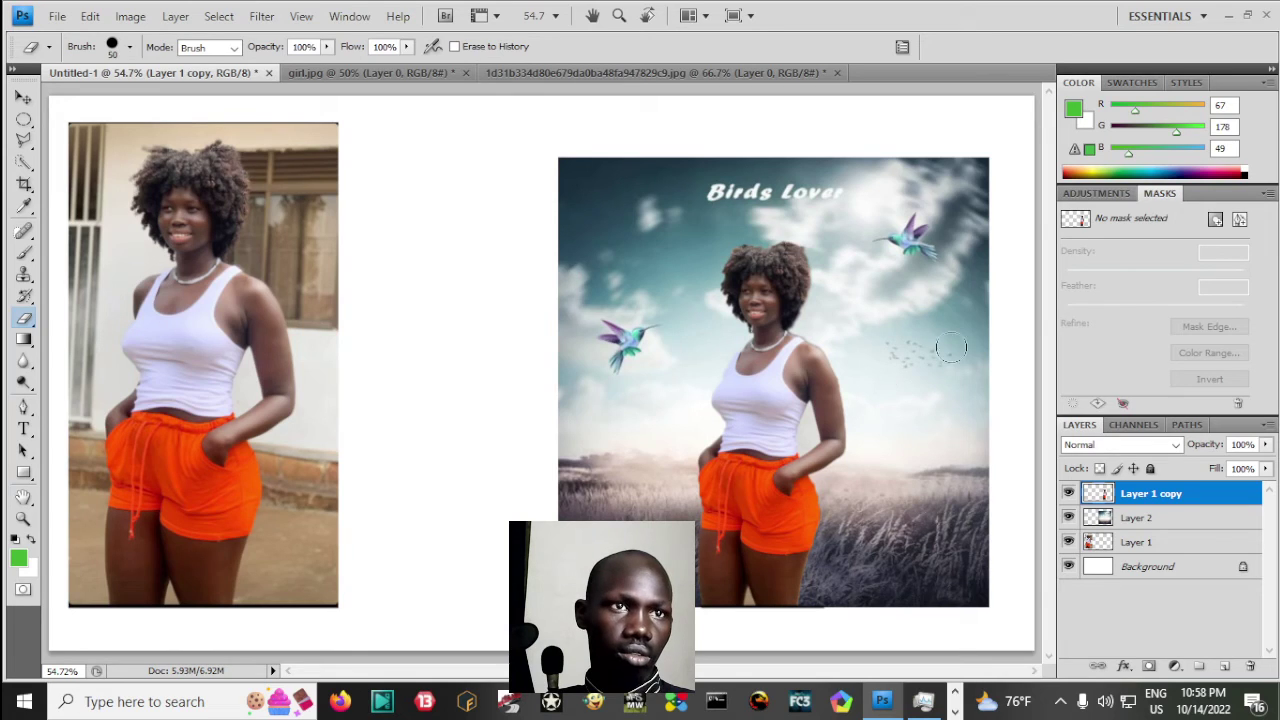
key(bracketright)
key(bracketright)
key(bracketright)
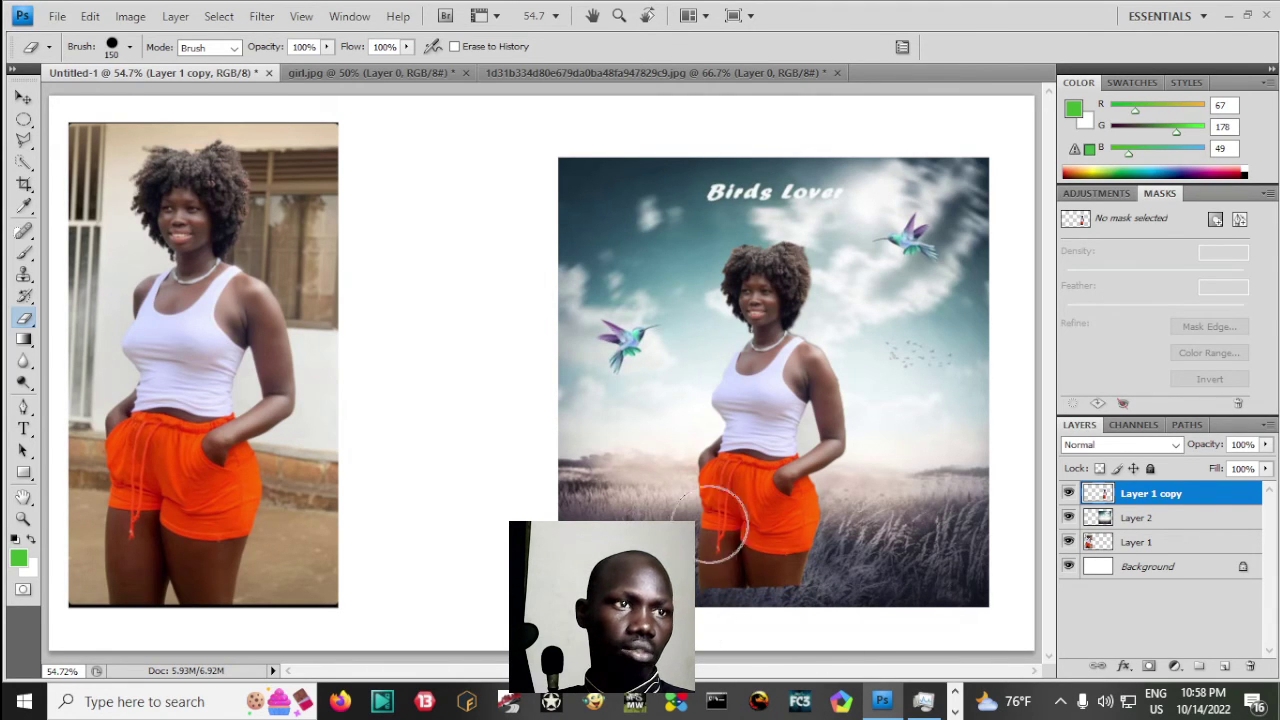
click(111, 52)
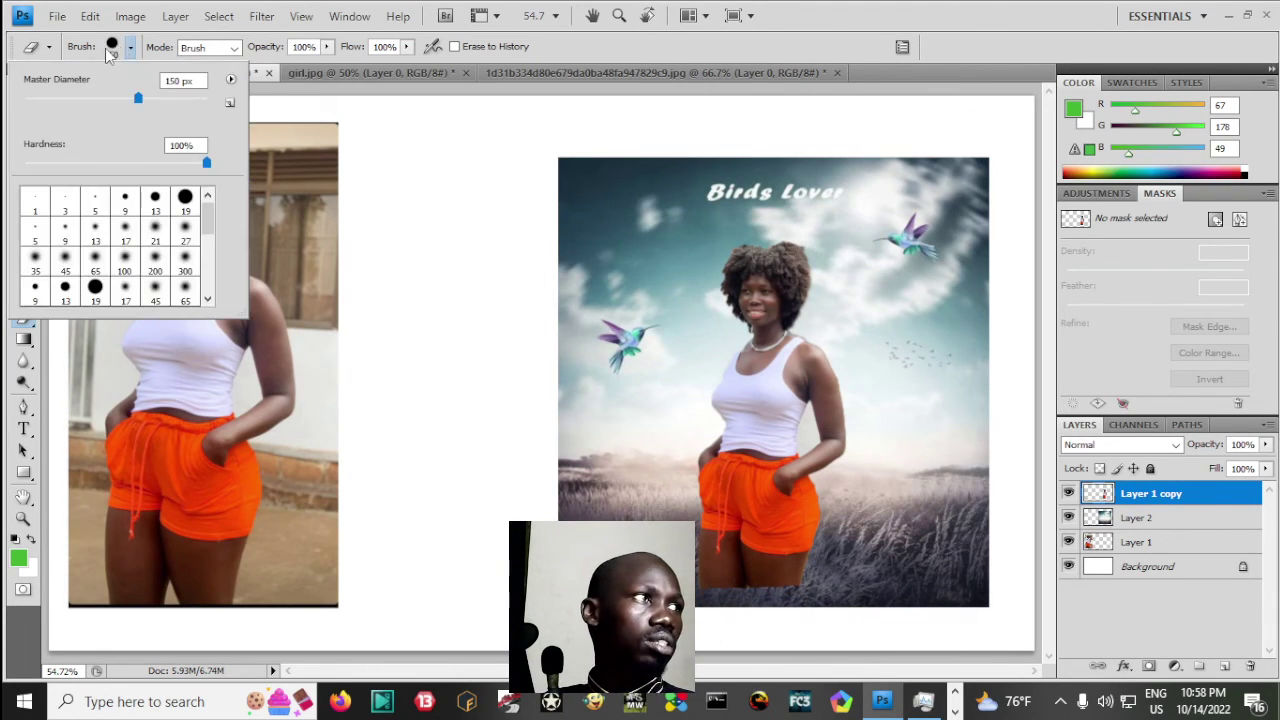
click(155, 228)
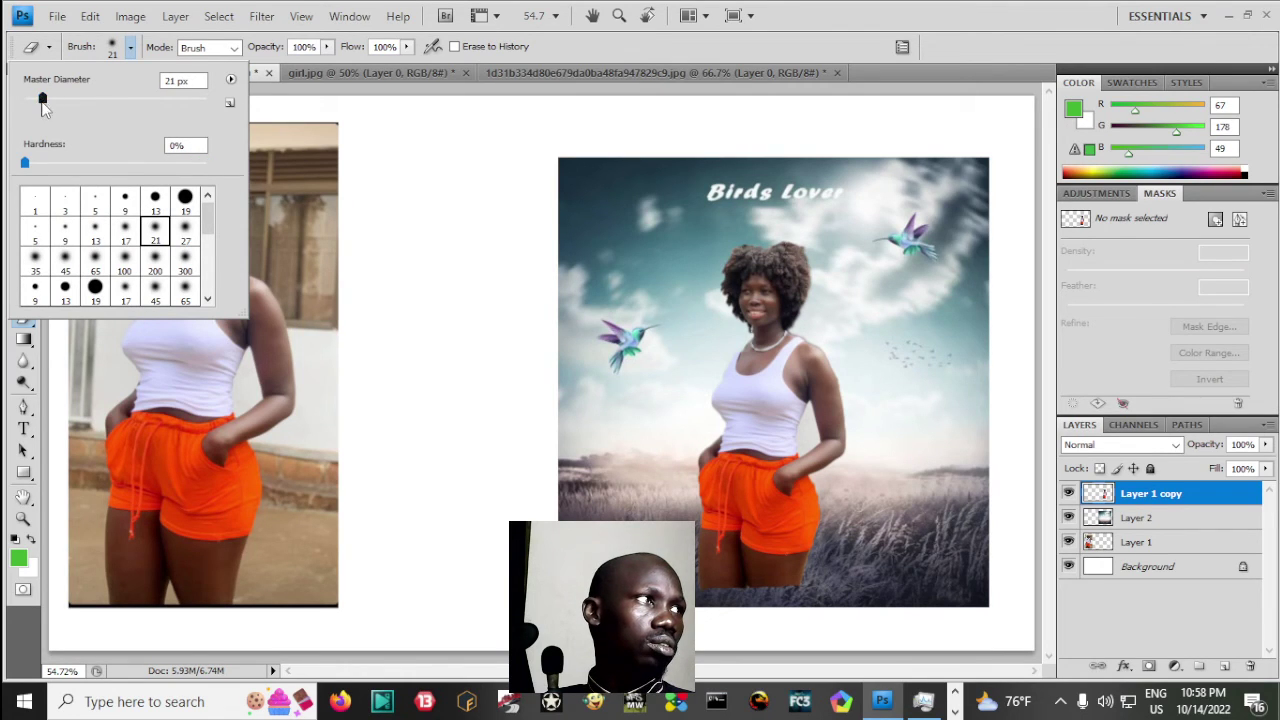
drag(42, 104, 80, 104)
click(740, 606)
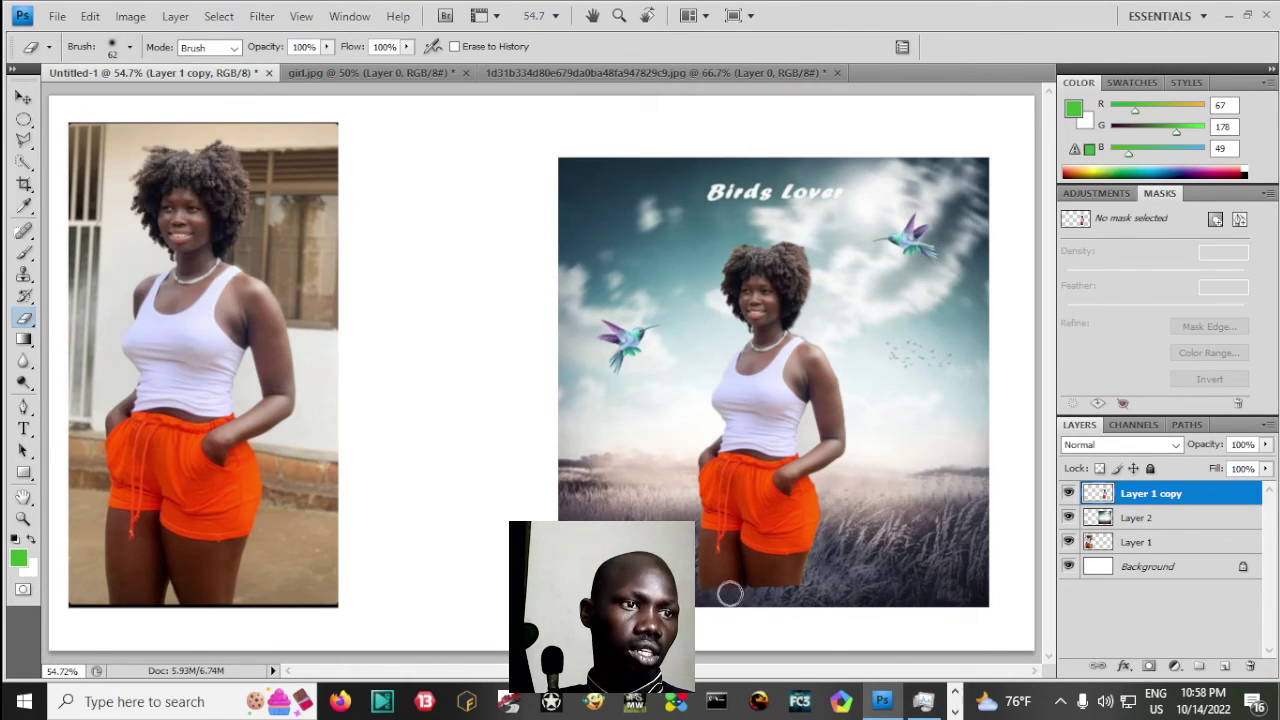
mouse_move(729, 594)
mouse_down()
mouse_move(703, 618)
mouse_move(746, 580)
mouse_move(829, 589)
mouse_up()
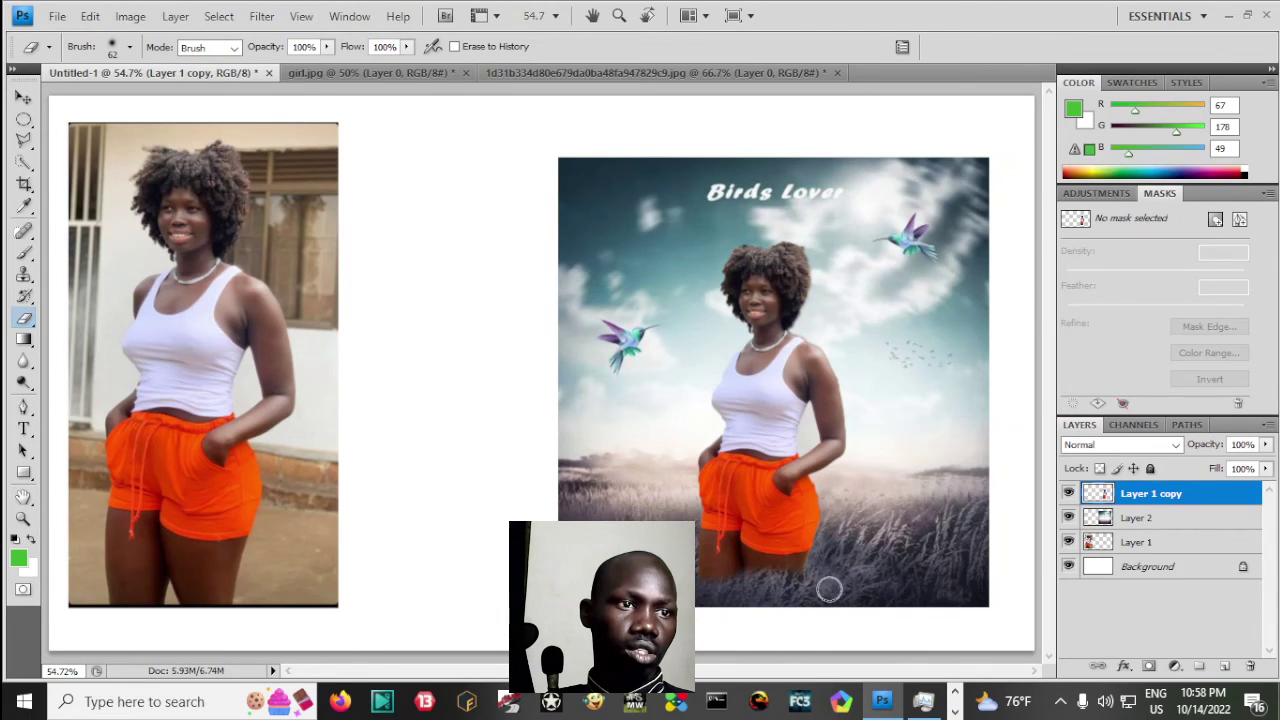
click(22, 97)
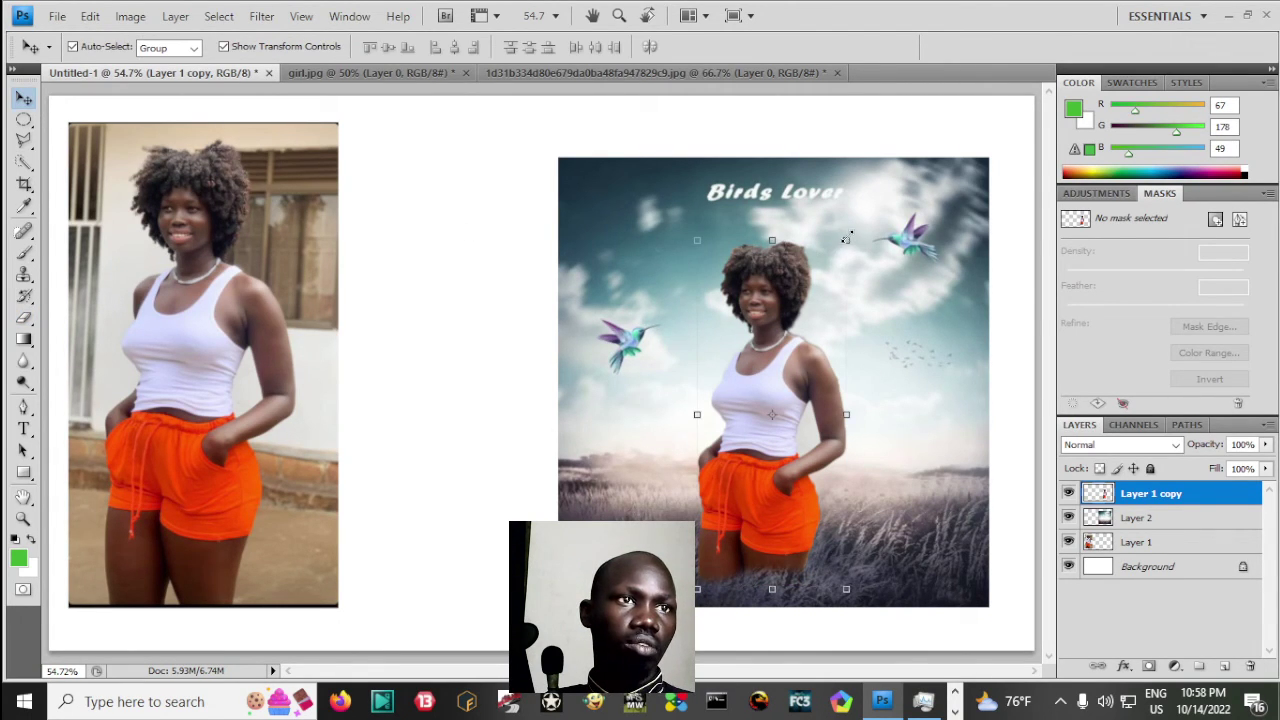
- Shrink the girl copy to about 85%, move her down-right, then enlarge and slightly shorten her below the title
drag(846, 240, 823, 301)
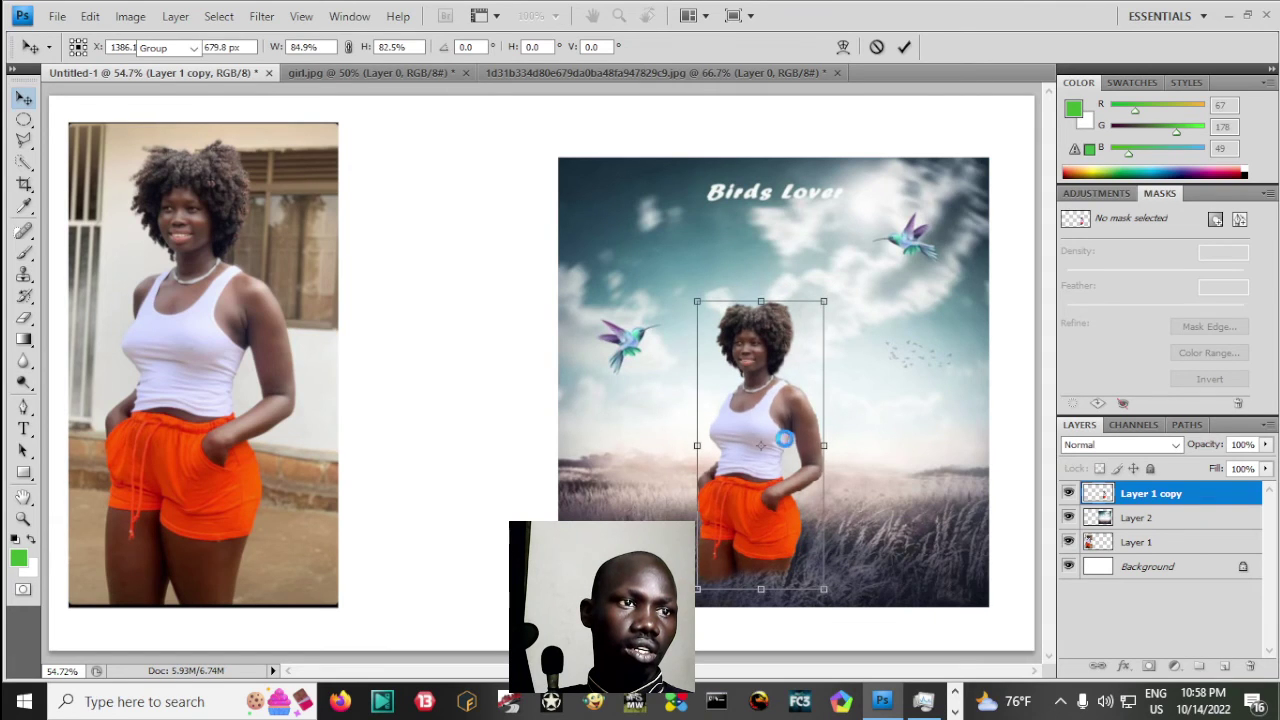
key(Return)
drag(784, 438, 795, 457)
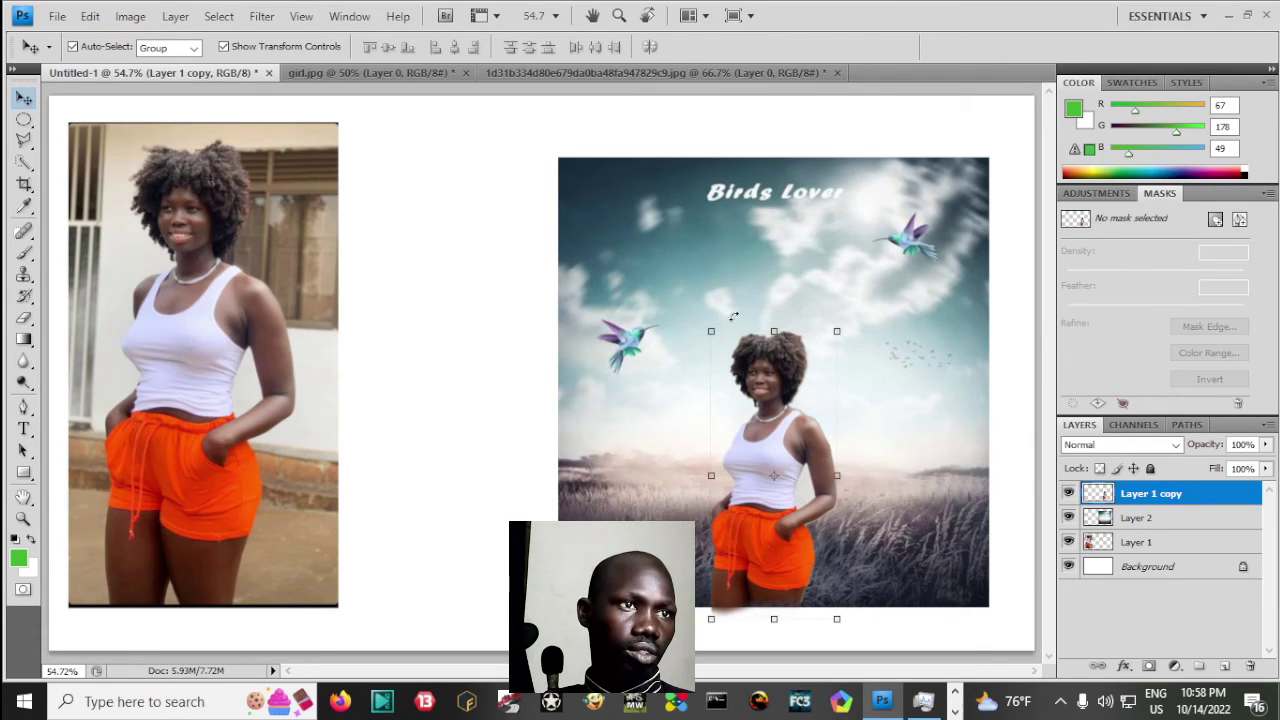
drag(711, 330, 672, 185)
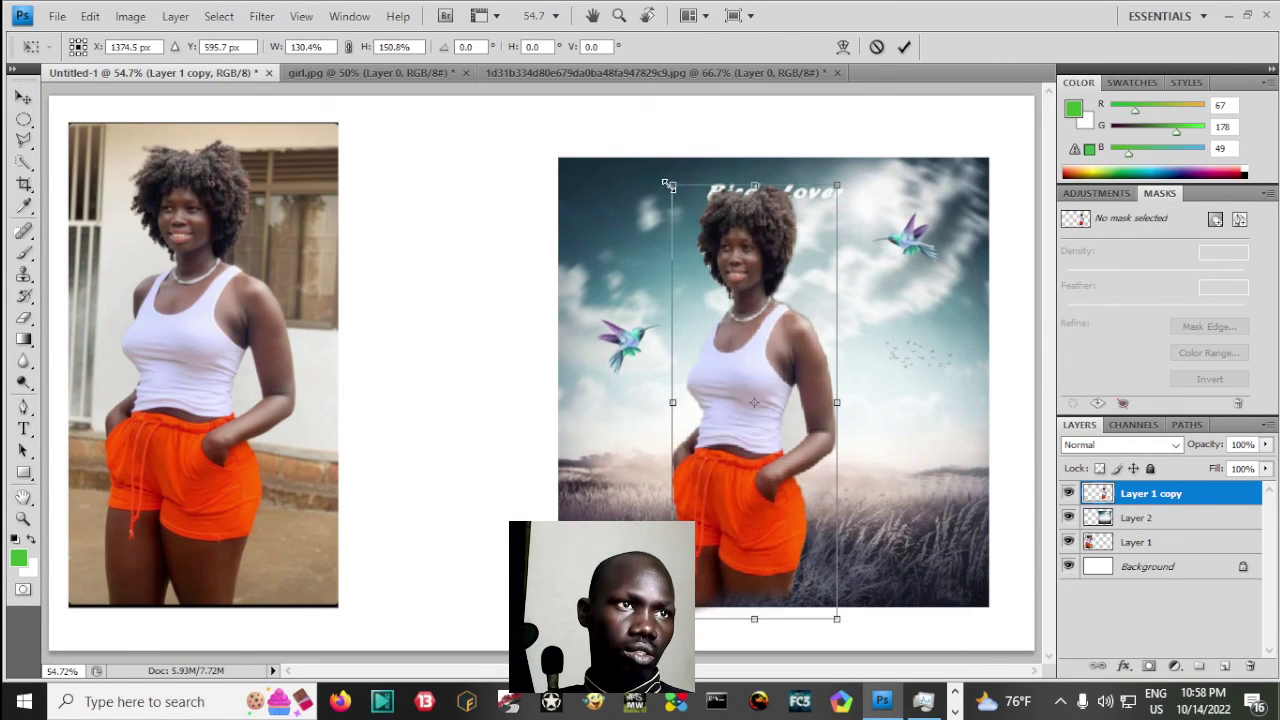
key(Return)
key(ctrl+t)
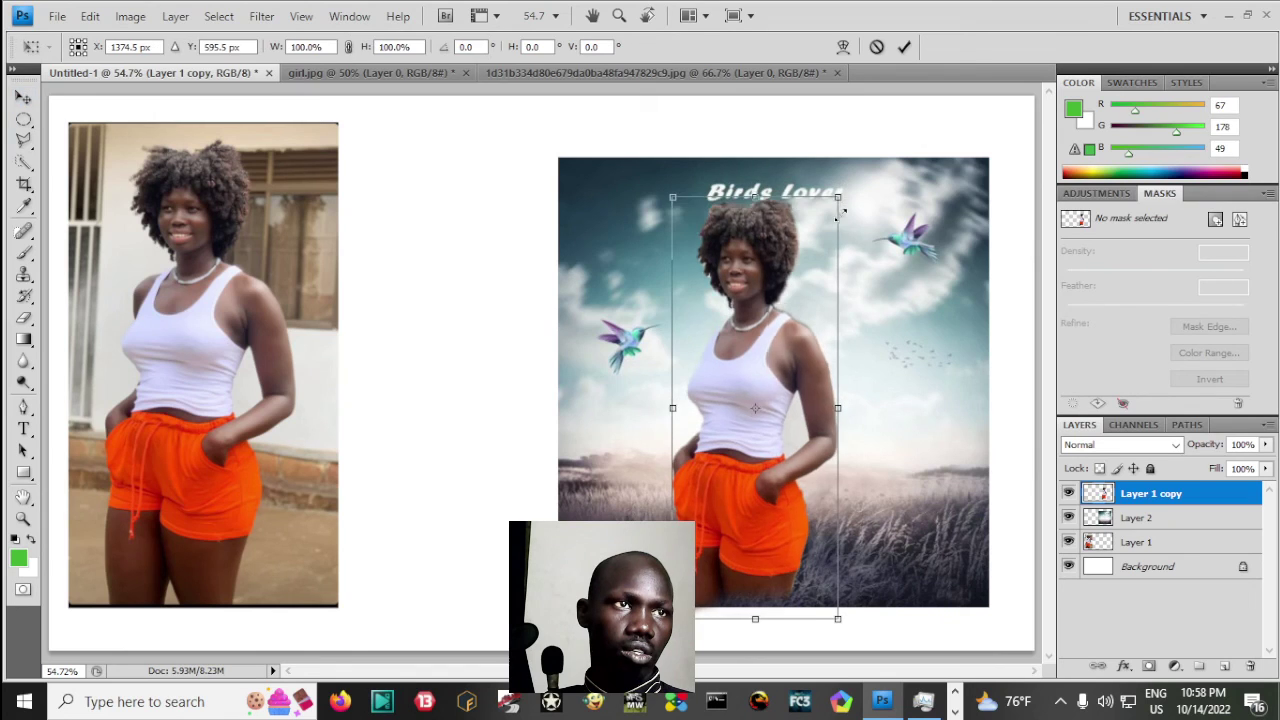
drag(836, 185, 840, 222)
key(Return)
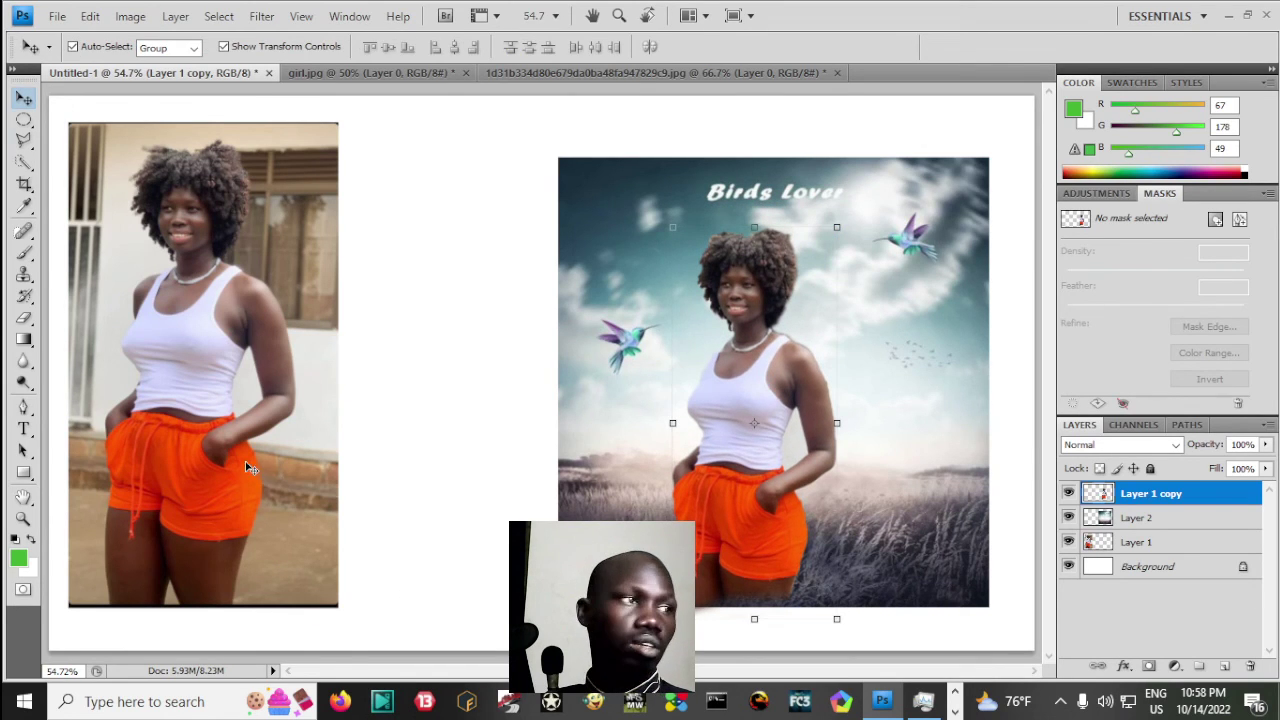
click(195, 412)
- Move the original photo right against the scene and Alt-drag overlapping girl copies leftward
drag(195, 412, 411, 432)
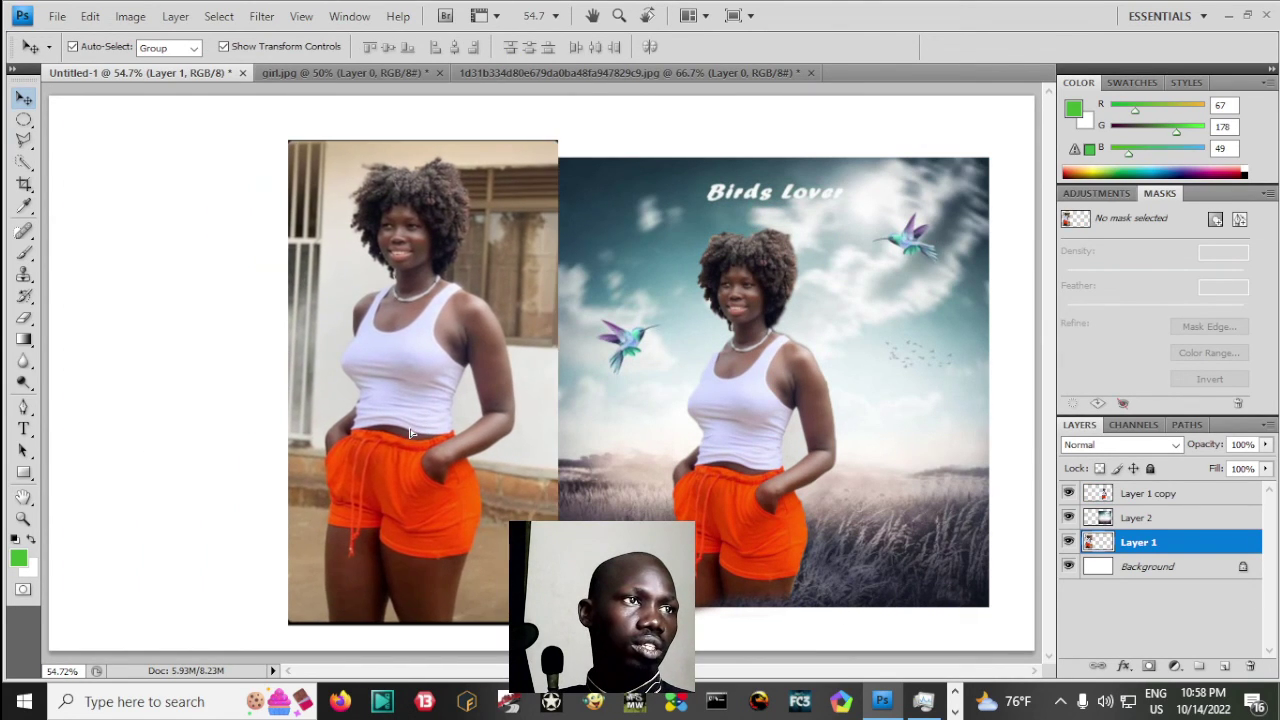
click(710, 434)
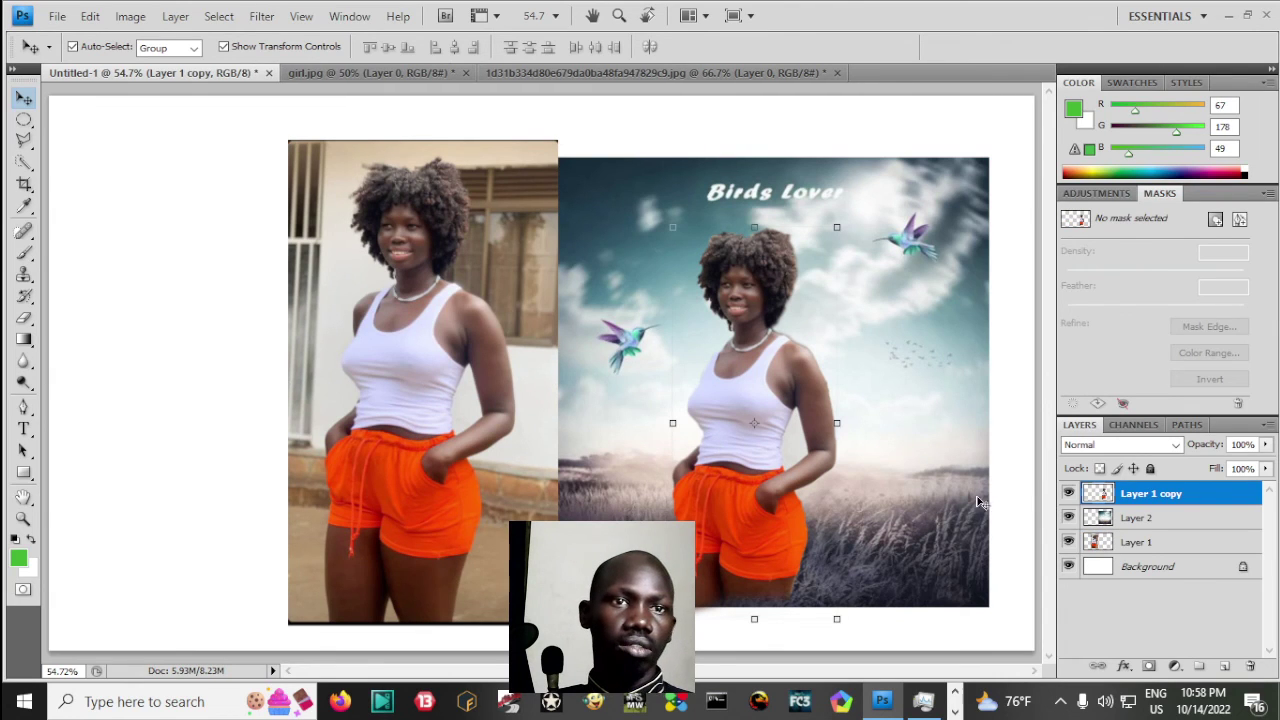
mouse_move(752, 403)
mouse_down()
mouse_move(653, 398)
mouse_move(443, 451)
mouse_move(283, 451)
mouse_up()
drag(185, 461, 93, 454)
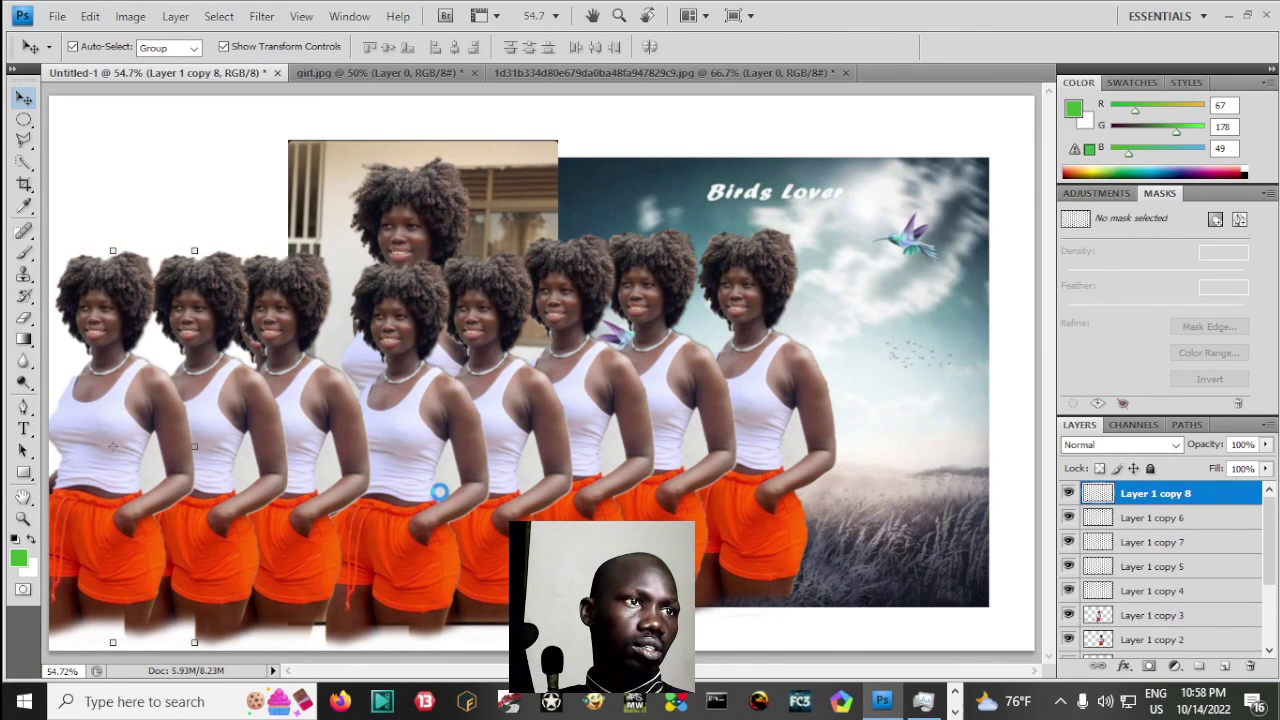
- Duplicate the middle girl copy, rotate and flip it, move it down-right, and apply the transform
click(380, 510)
drag(380, 510, 597, 505)
key(ctrl+t)
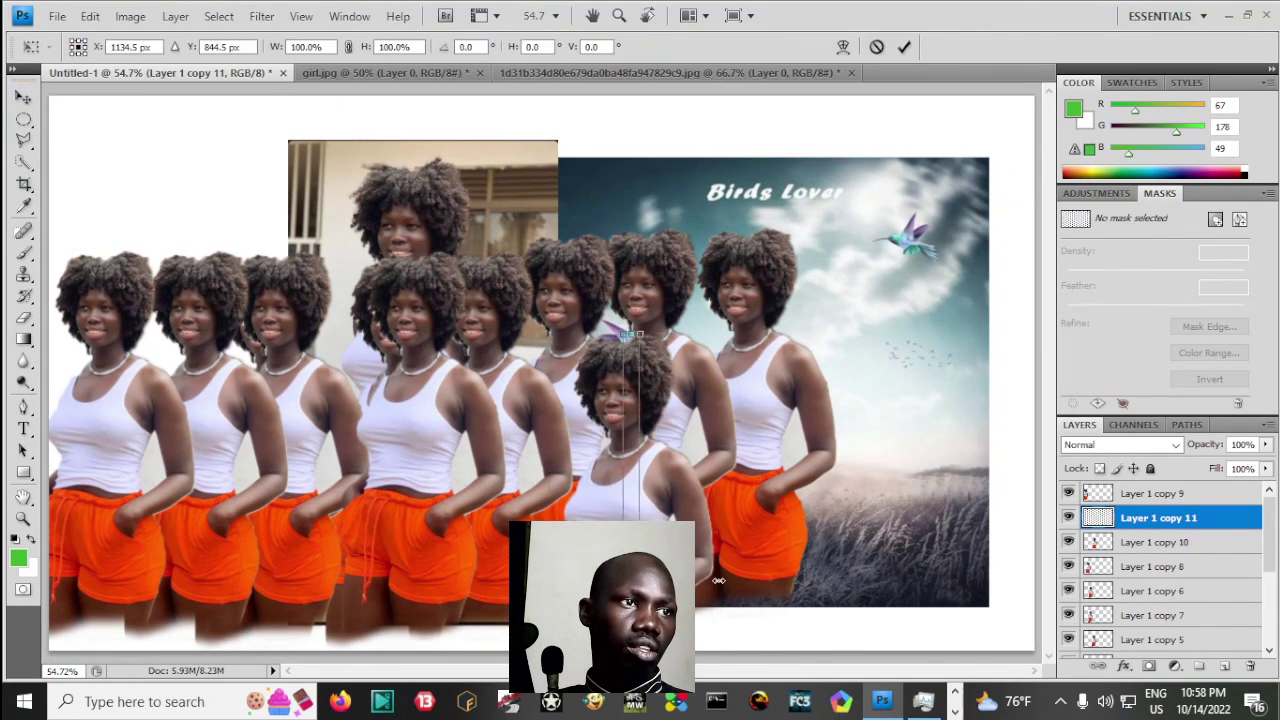
mouse_move(700, 460)
mouse_down()
mouse_move(648, 500)
mouse_move(963, 655)
mouse_up()
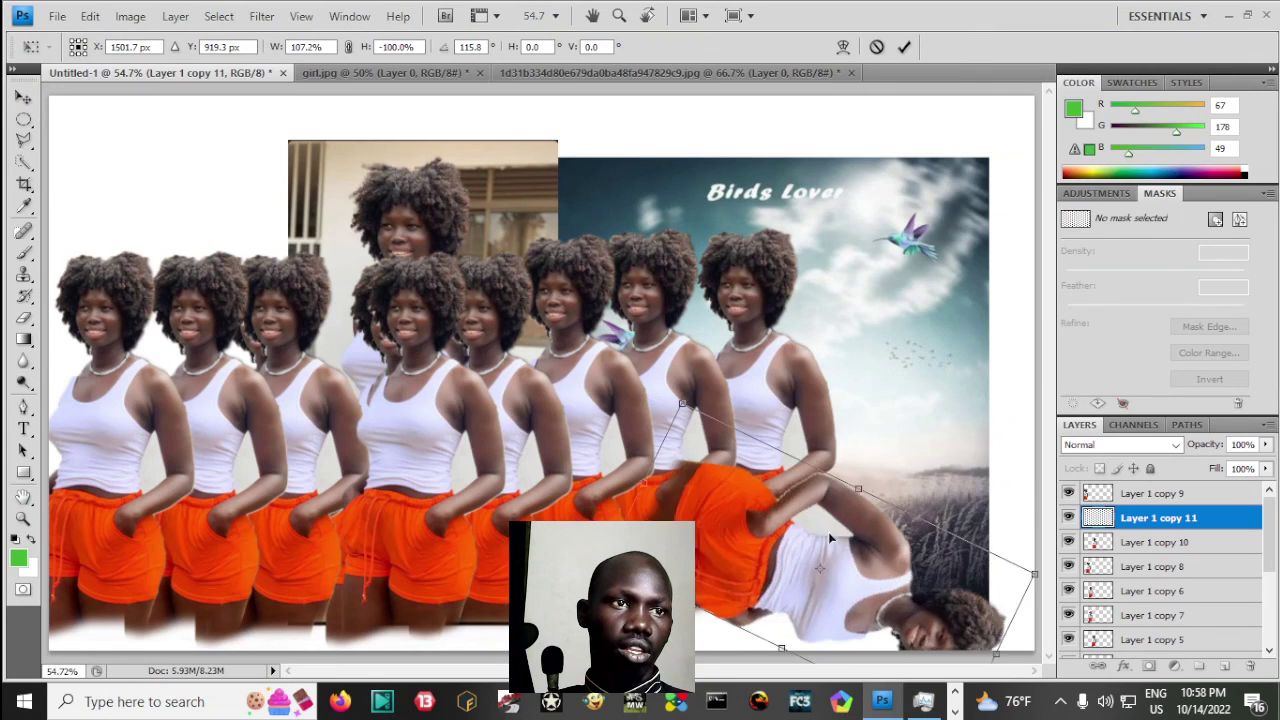
drag(840, 300, 963, 651)
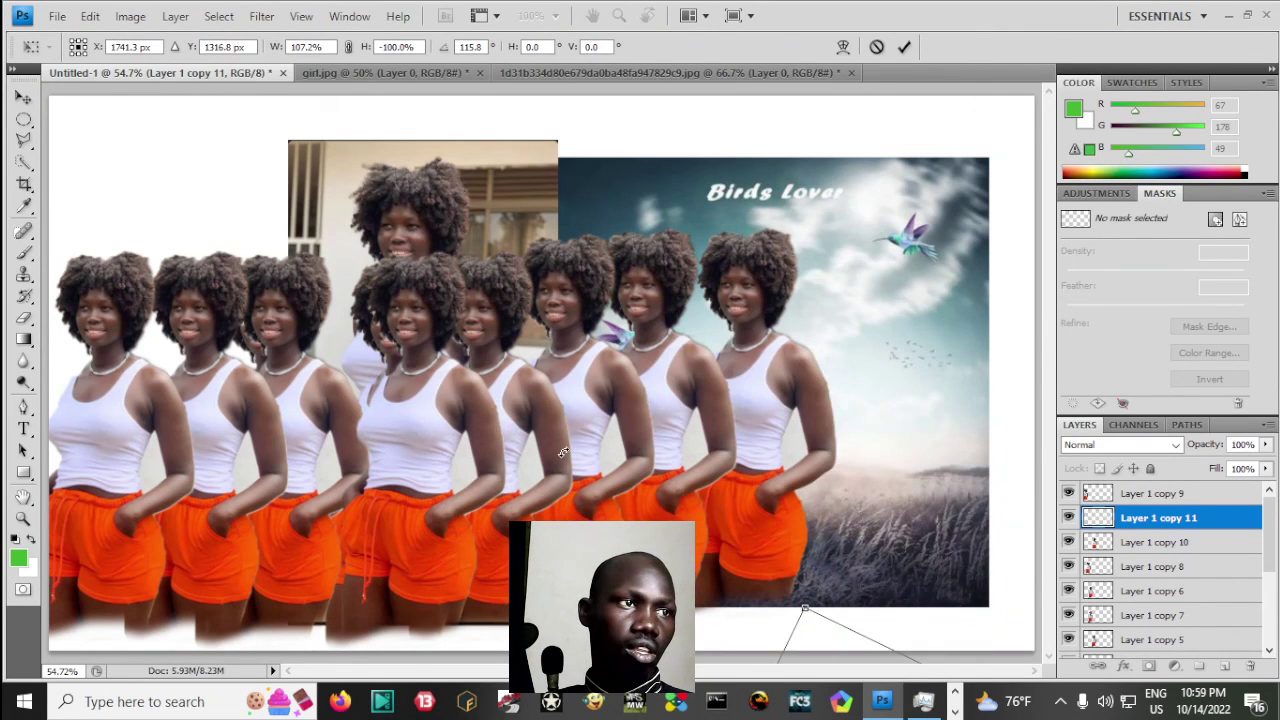
click(24, 97)
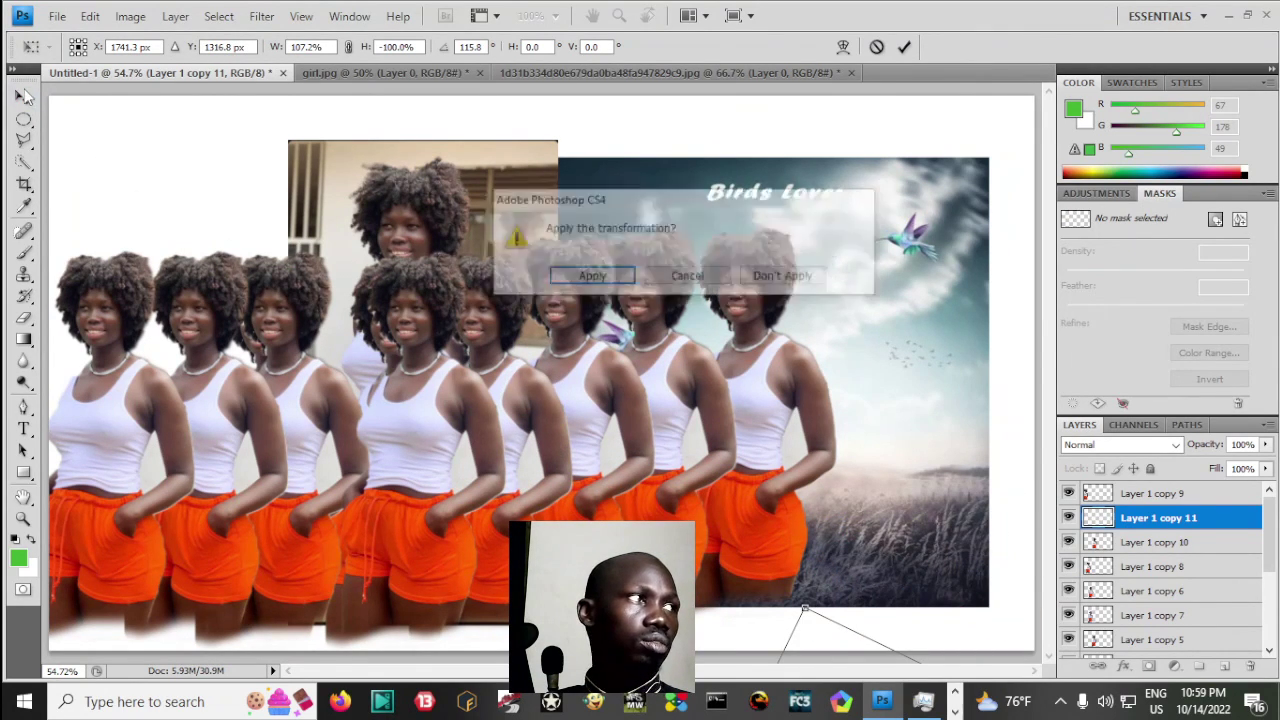
click(589, 277)
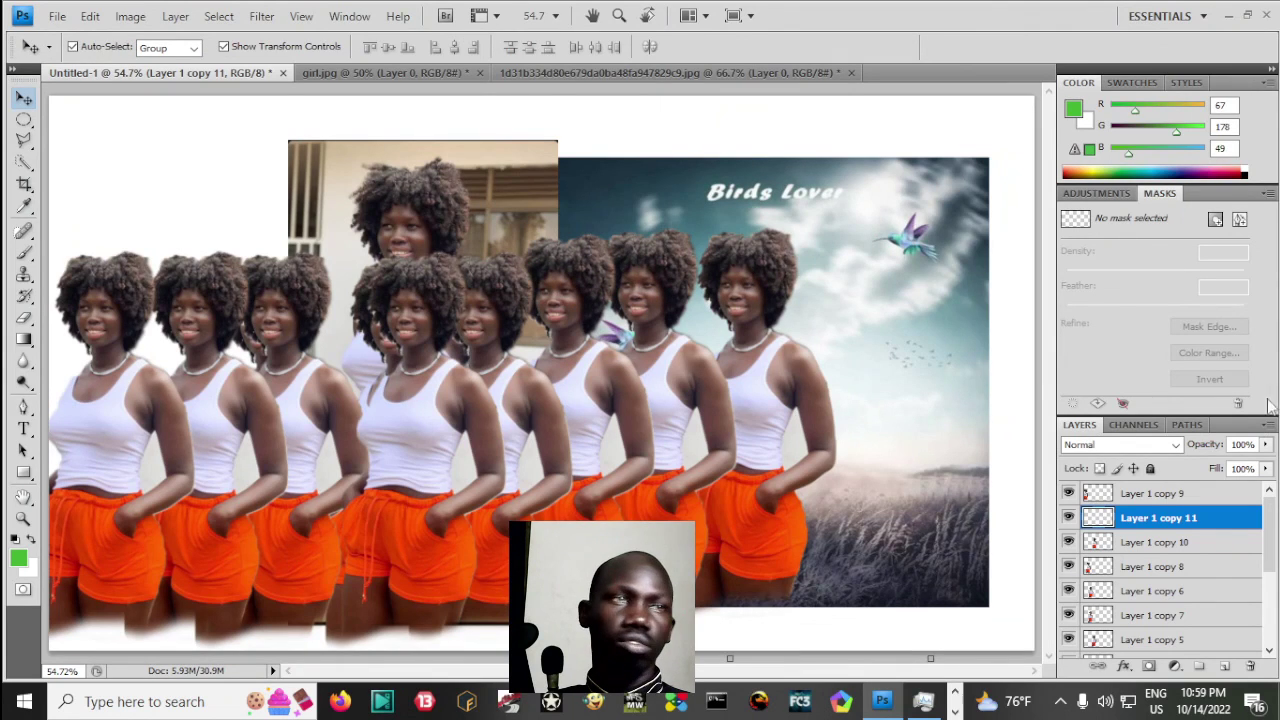